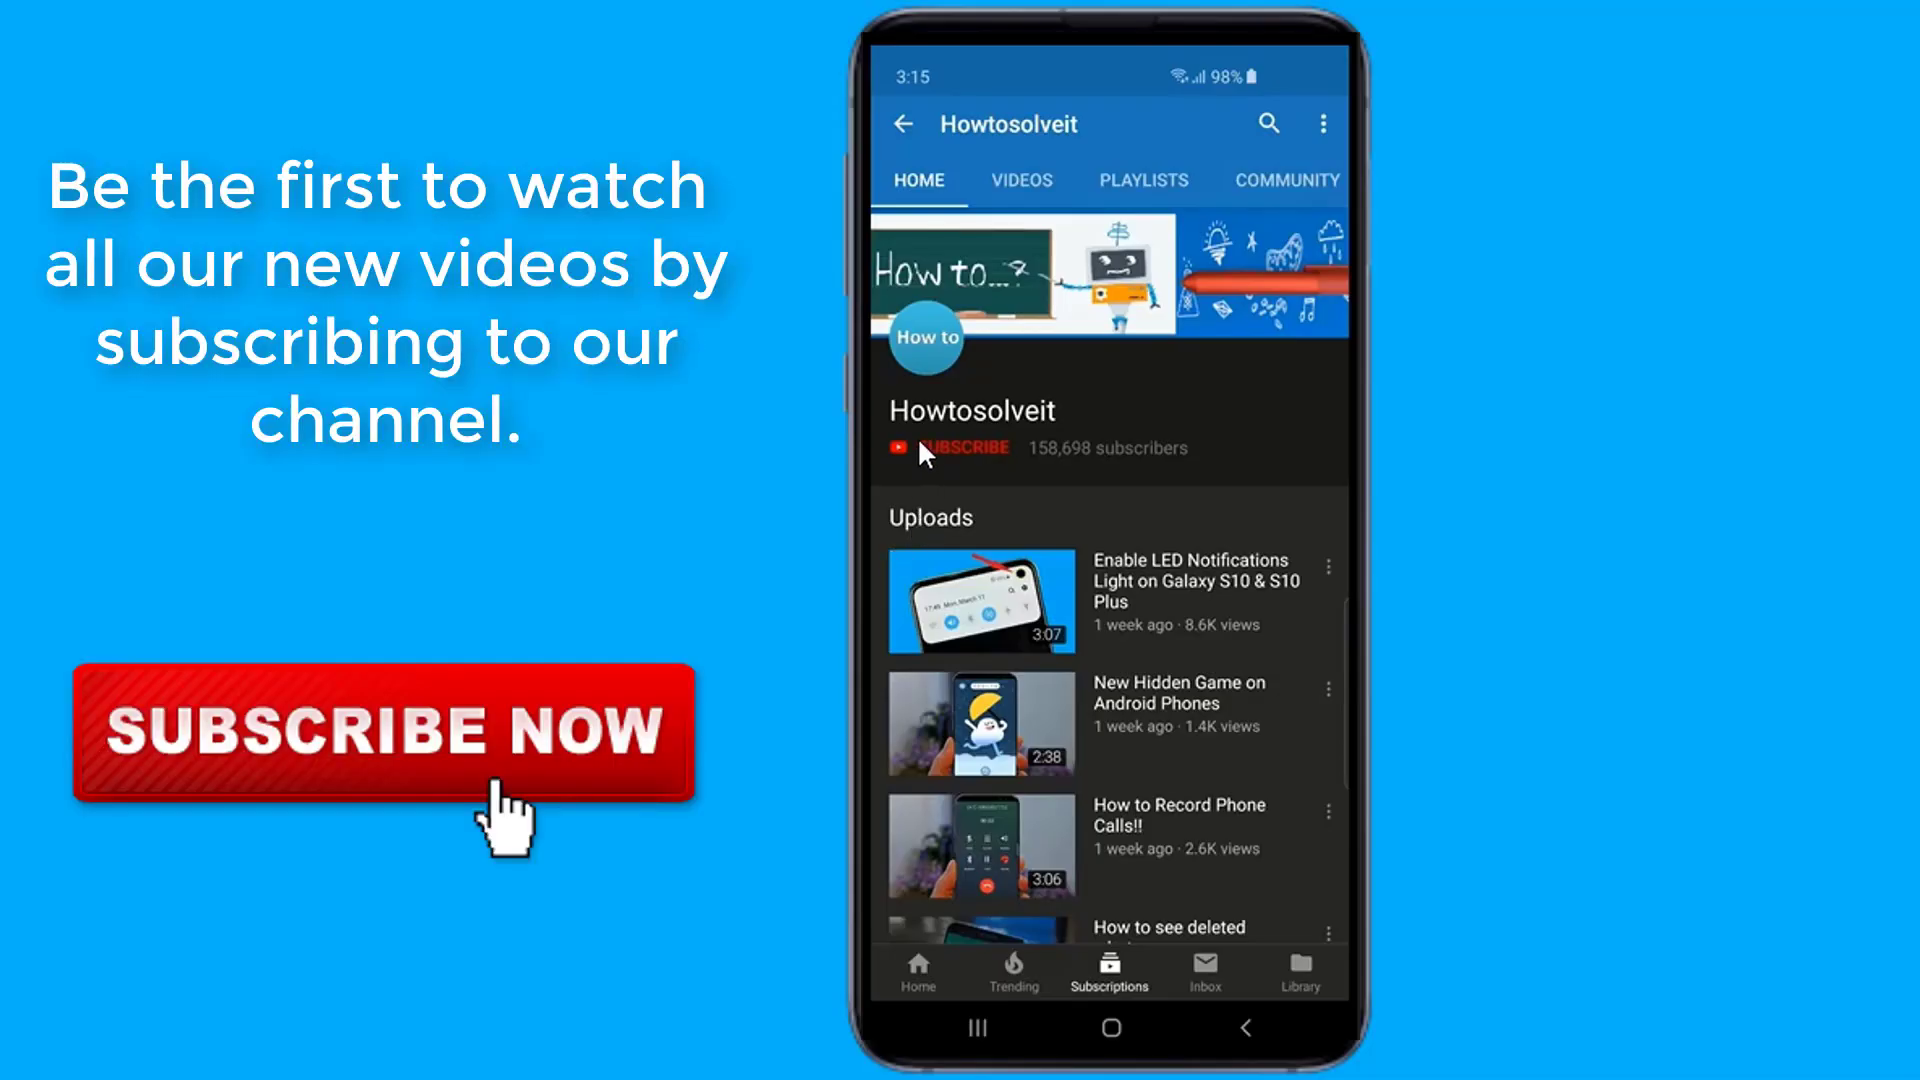
# Subscribe to the Howtosolveit channel with all notifications on, then return to the home screen.
pyautogui.click(967, 445)
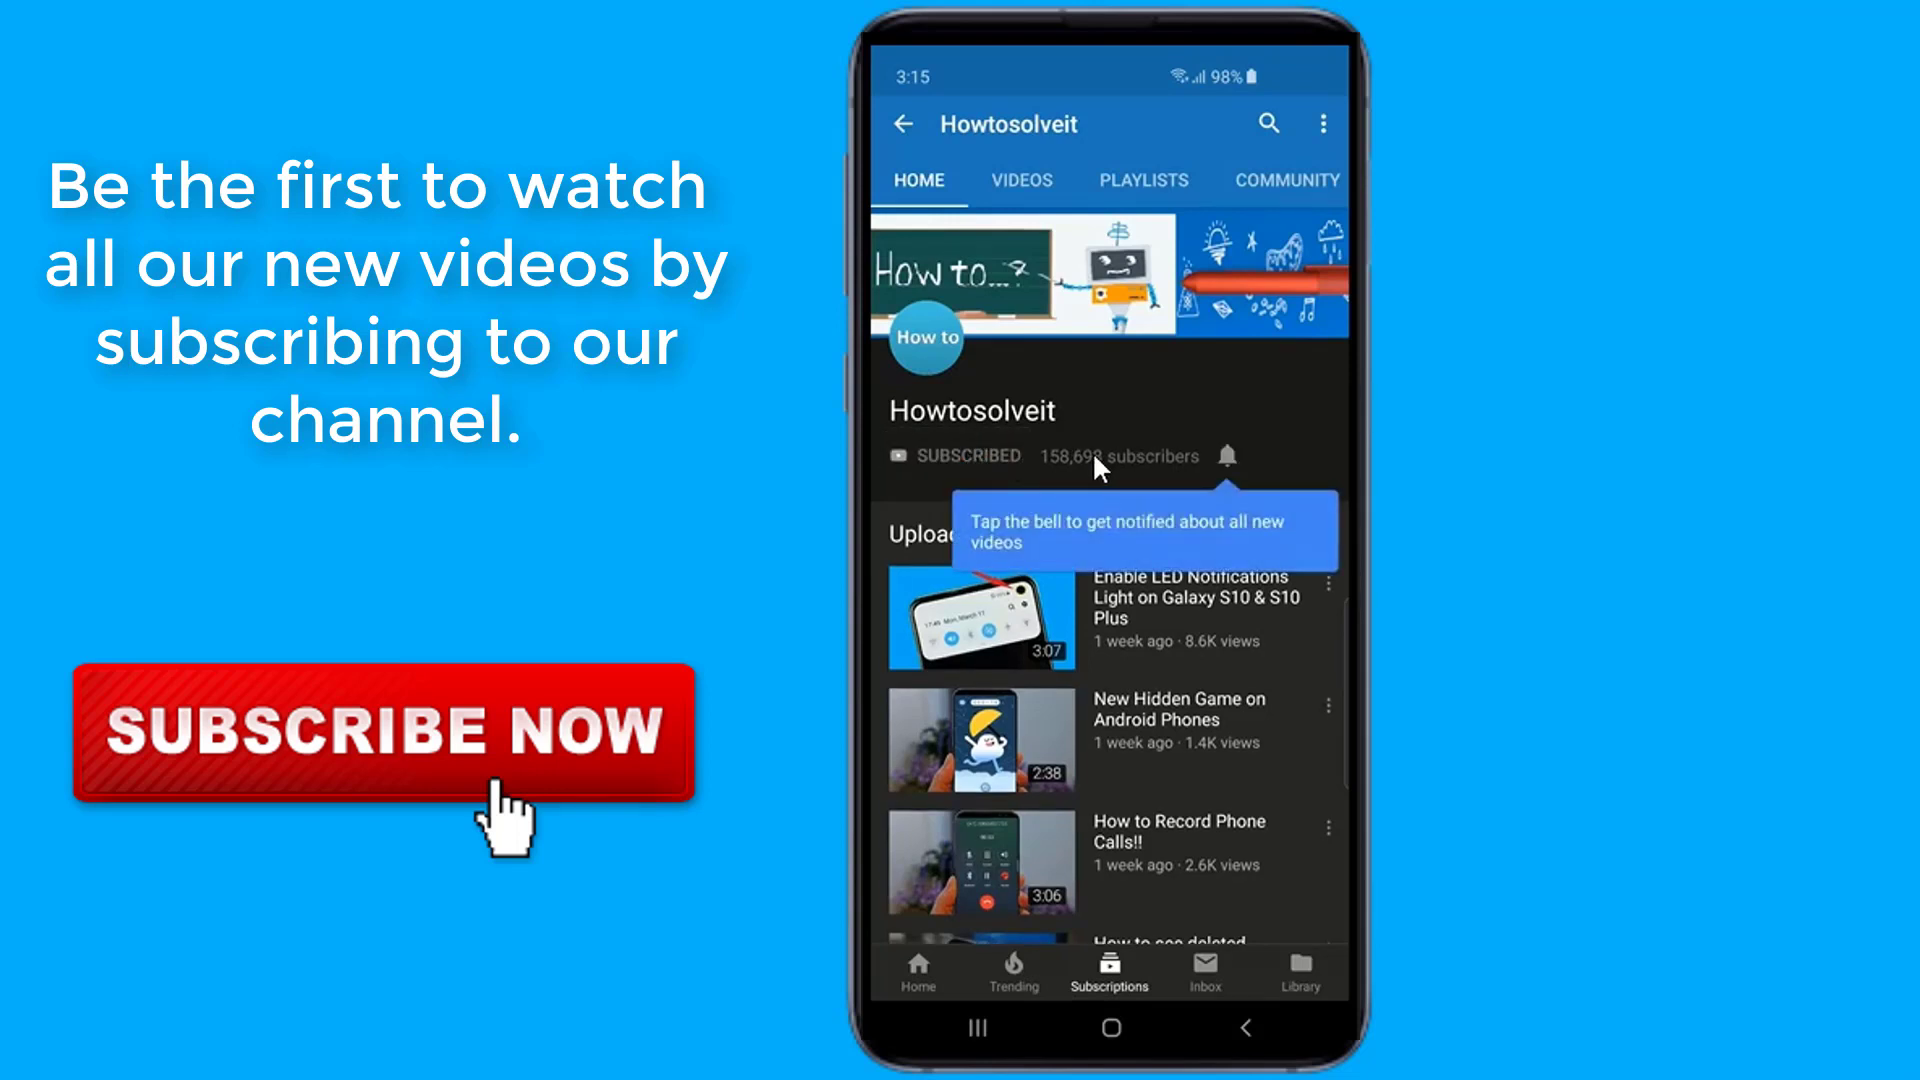
pyautogui.click(1224, 458)
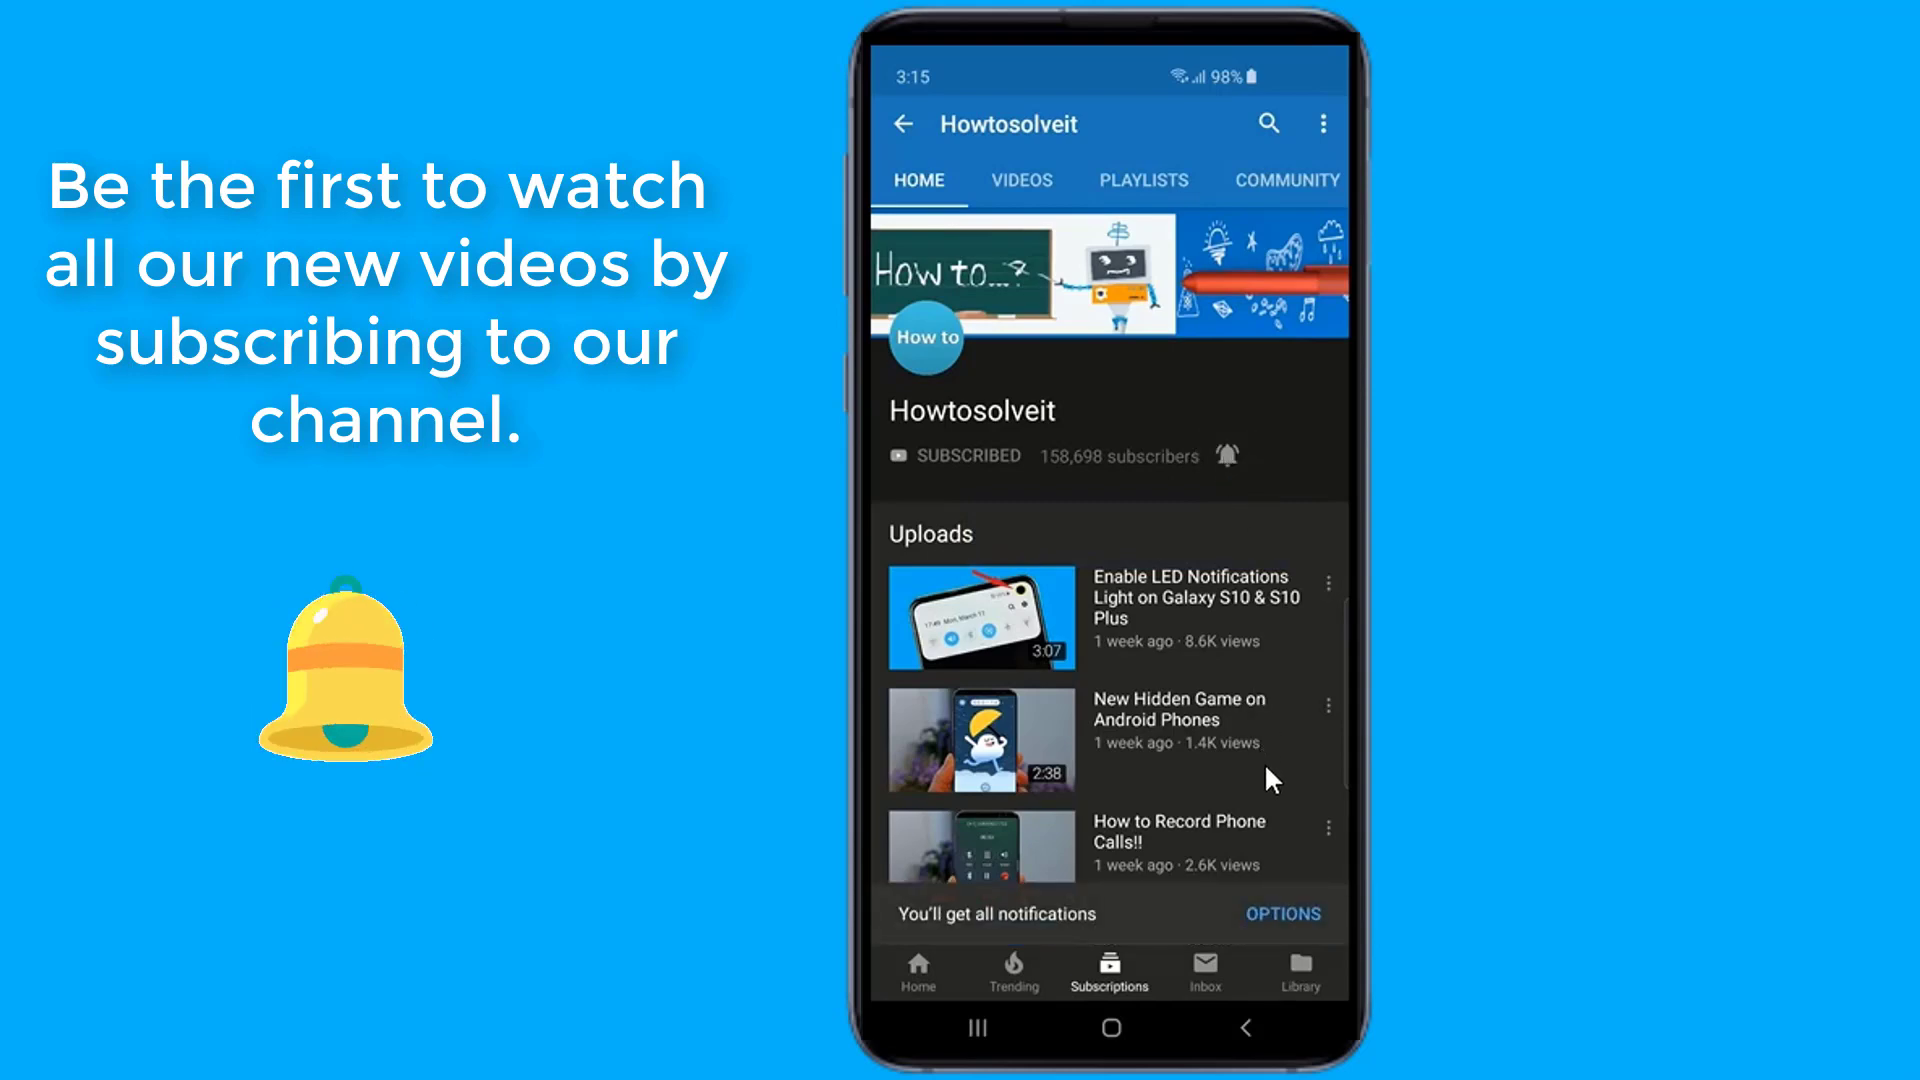
pyautogui.press('Home')
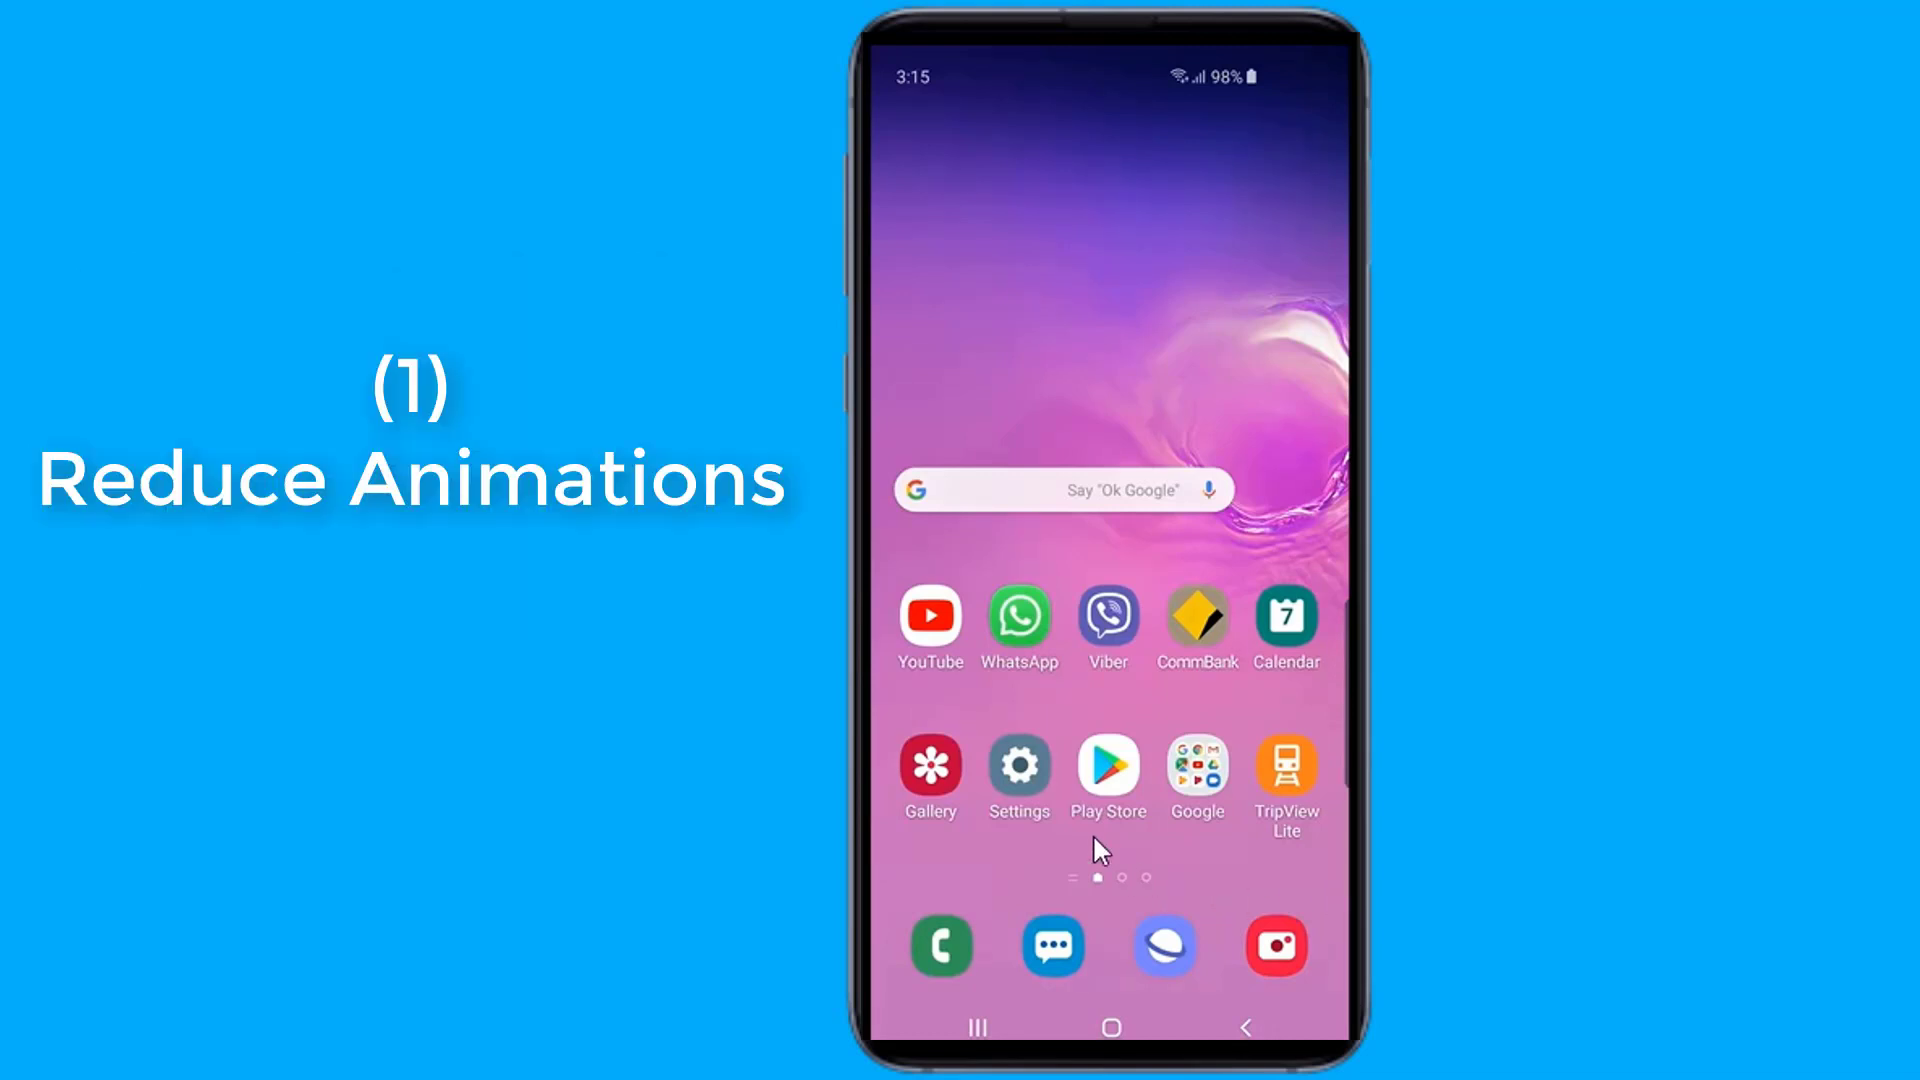
# Switch on Reduce animations under Settings > Advanced features.
pyautogui.click(1016, 777)
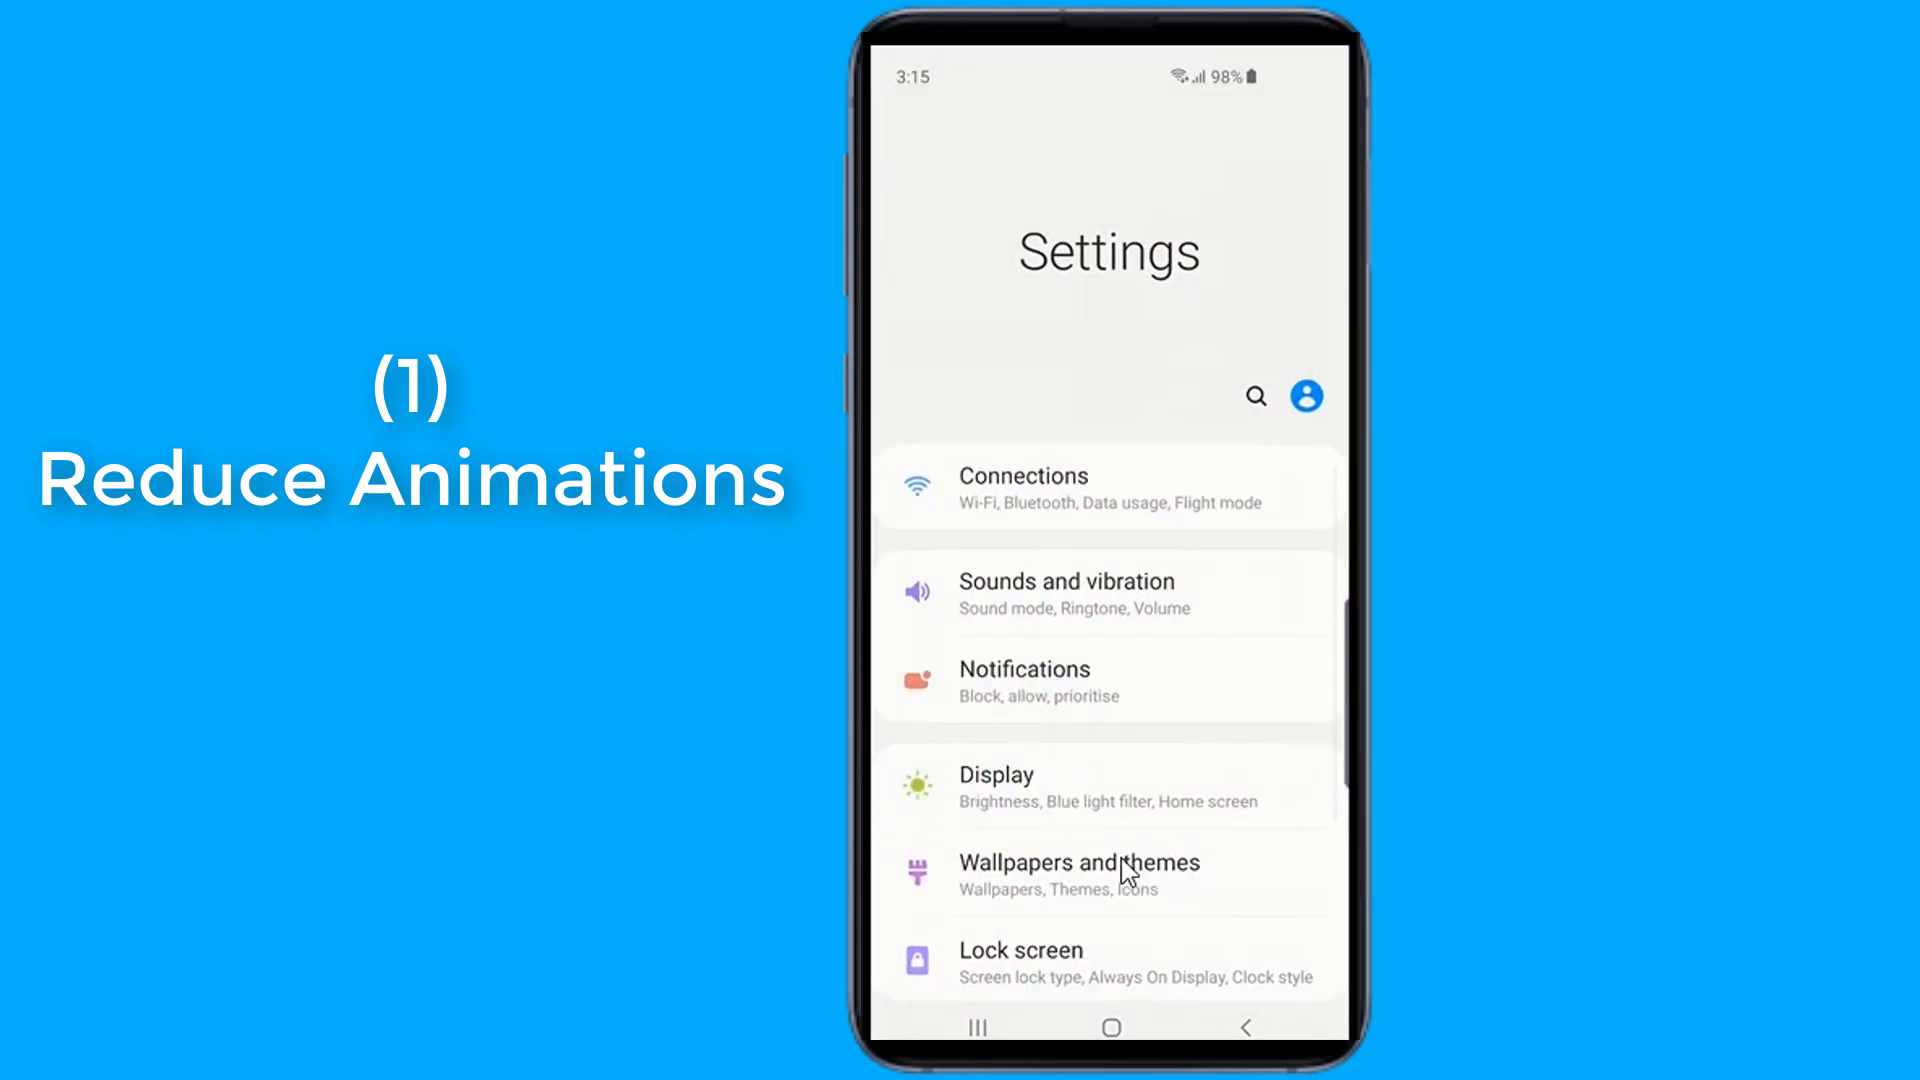
pyautogui.scroll(-5, 1137, 888)
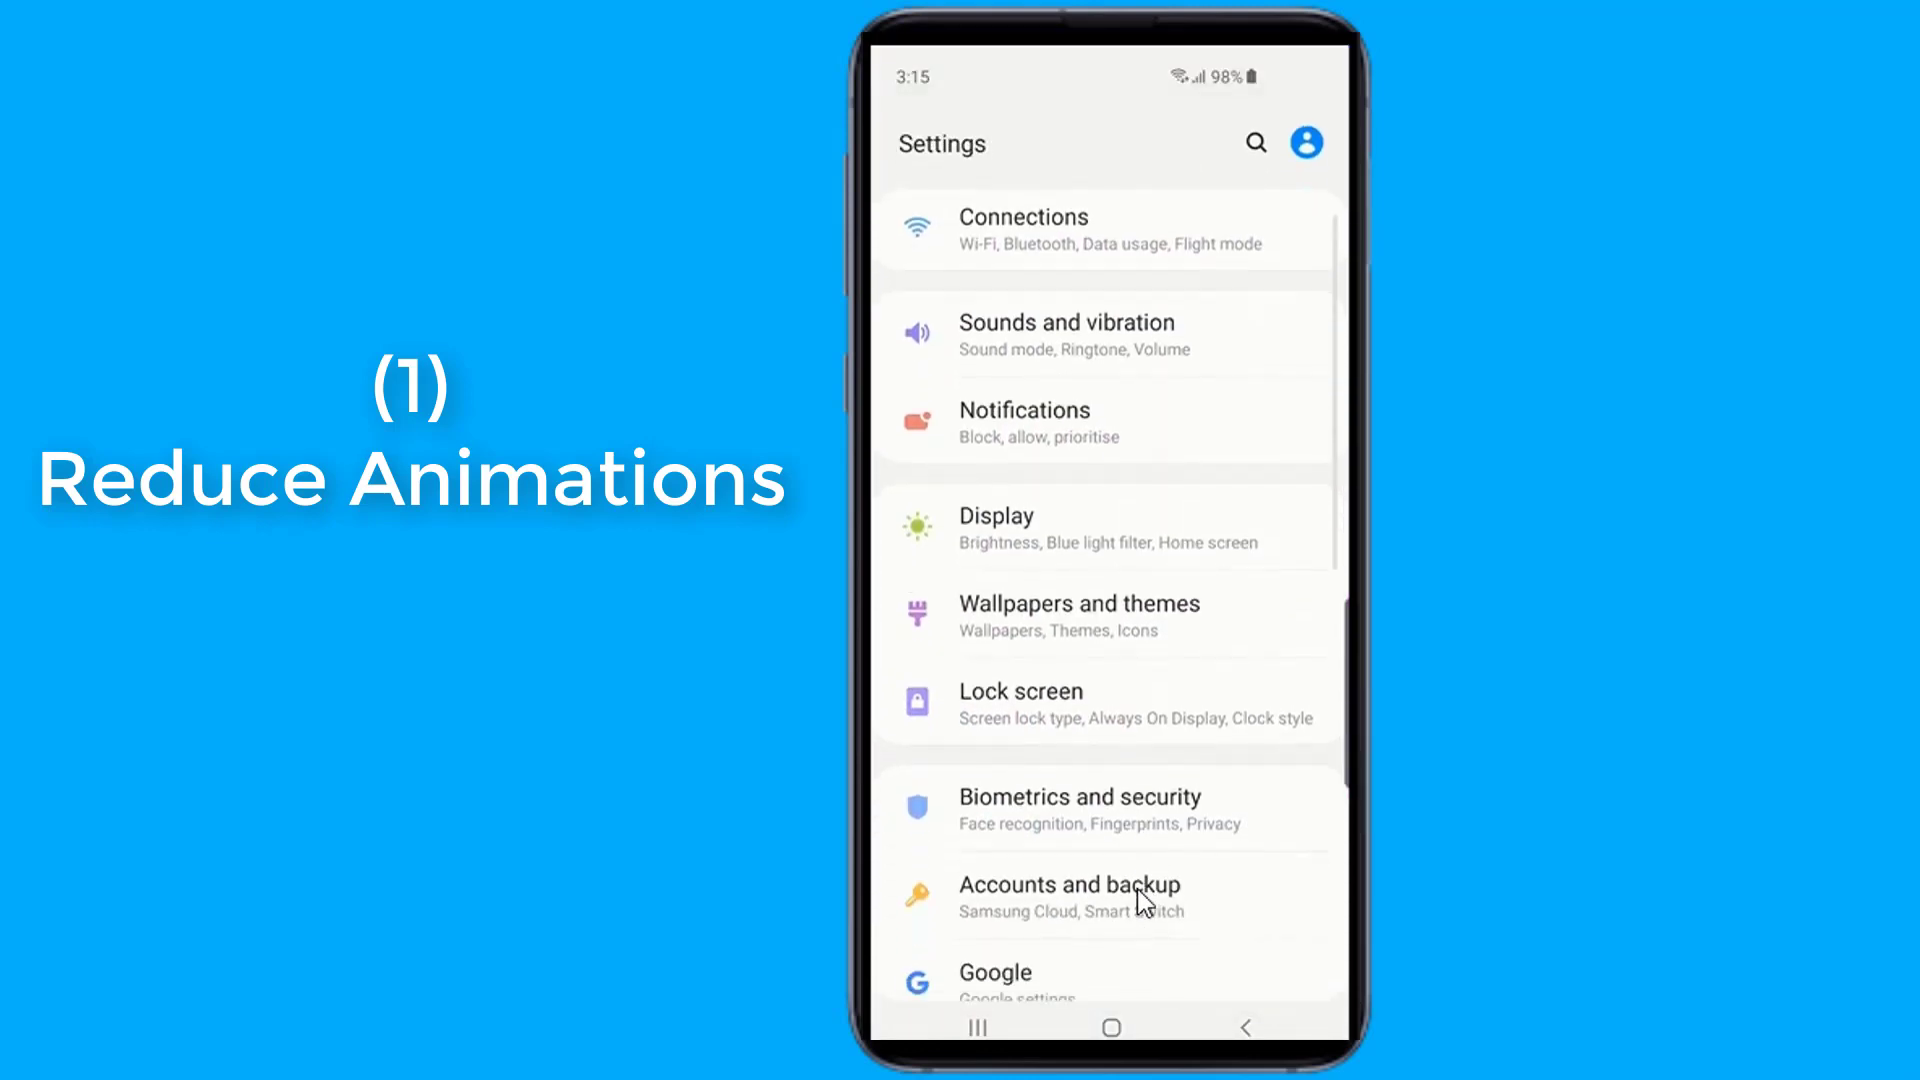
pyautogui.scroll(-2, 1137, 888)
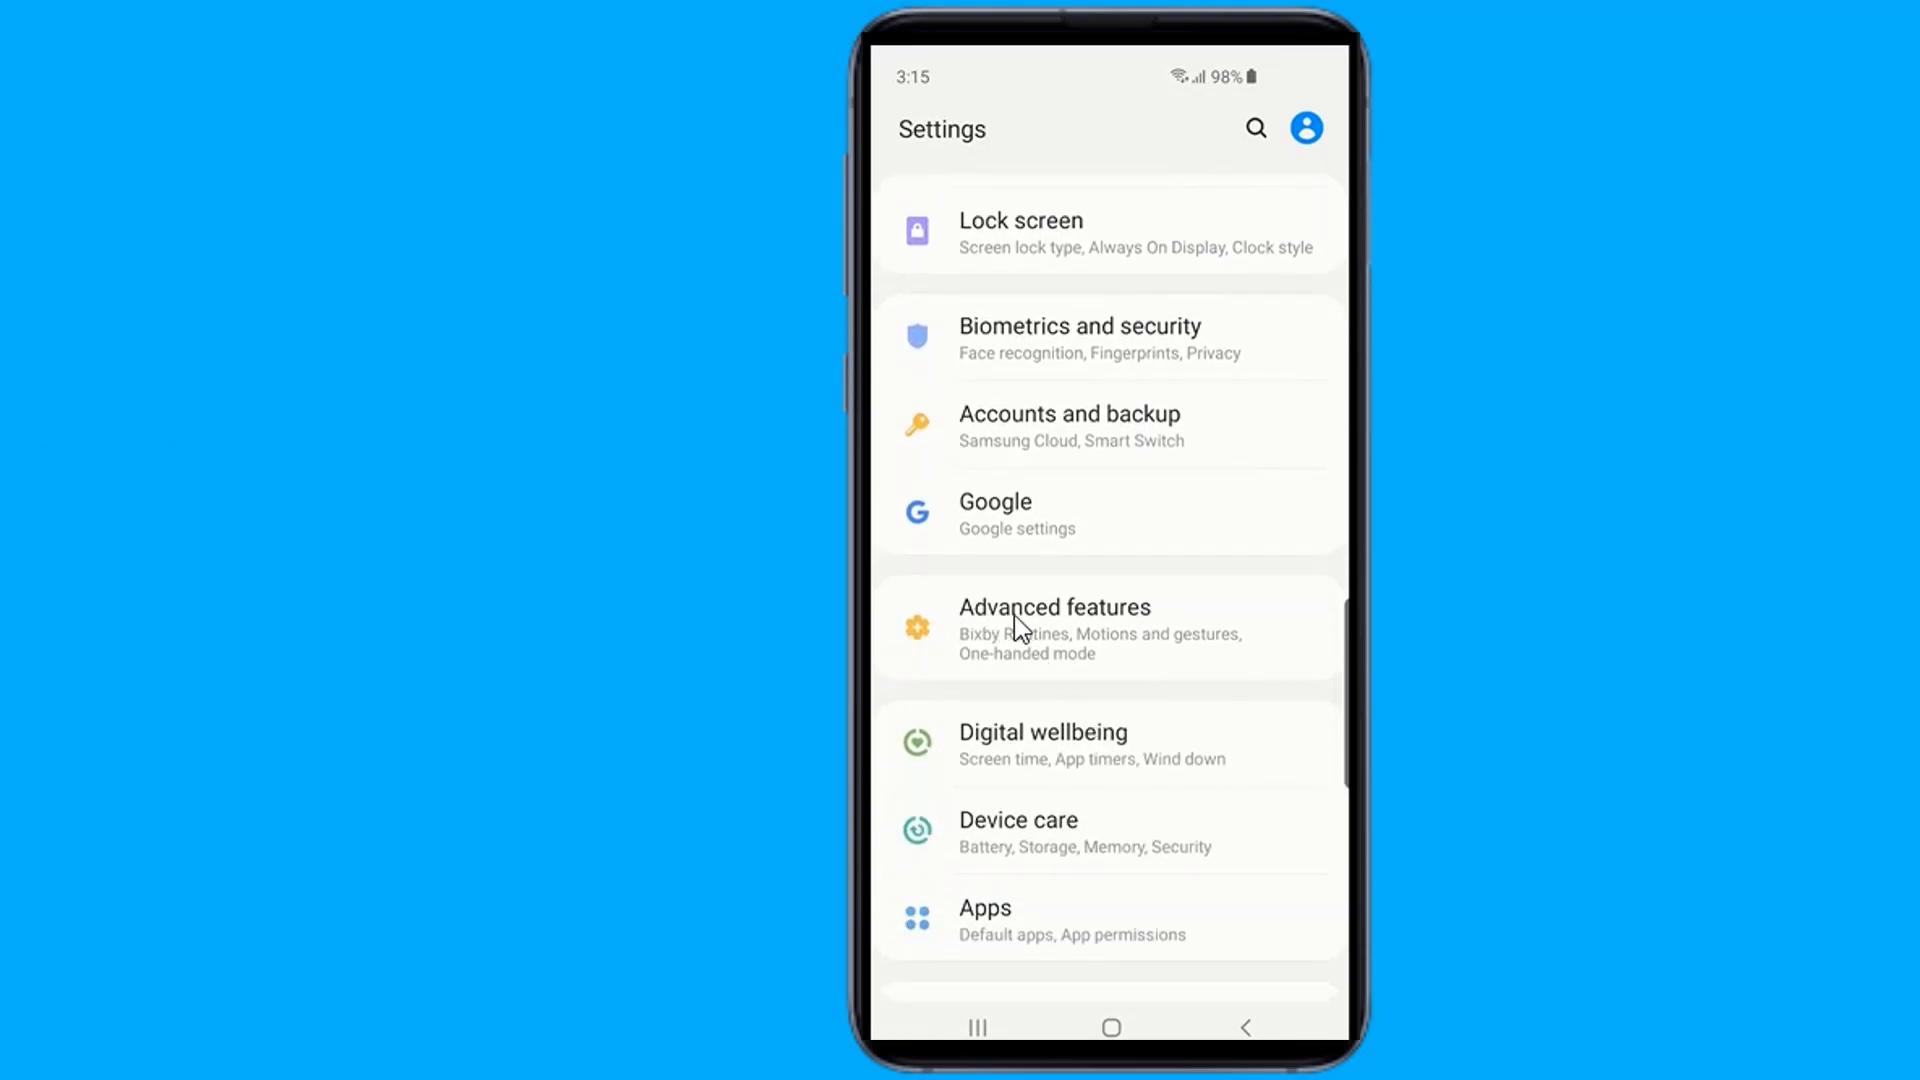
pyautogui.click(1058, 618)
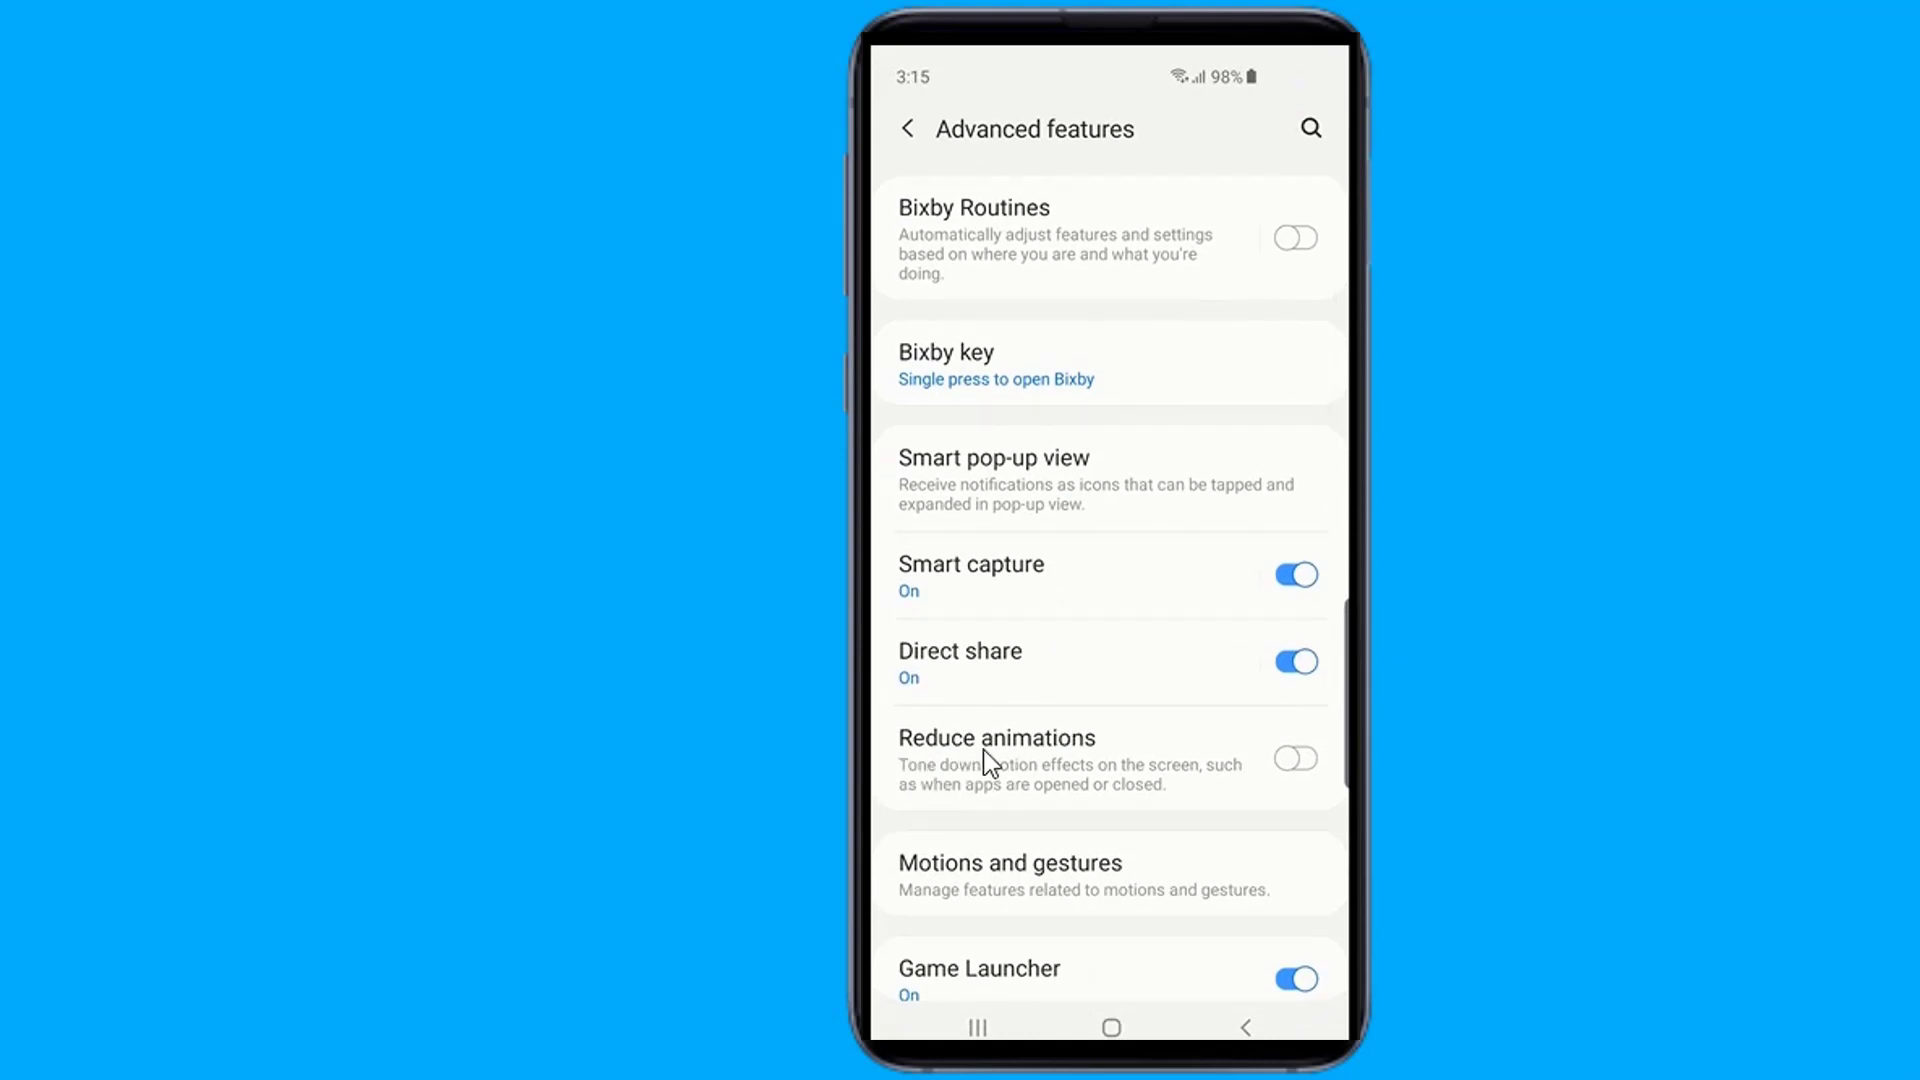
pyautogui.click(1313, 758)
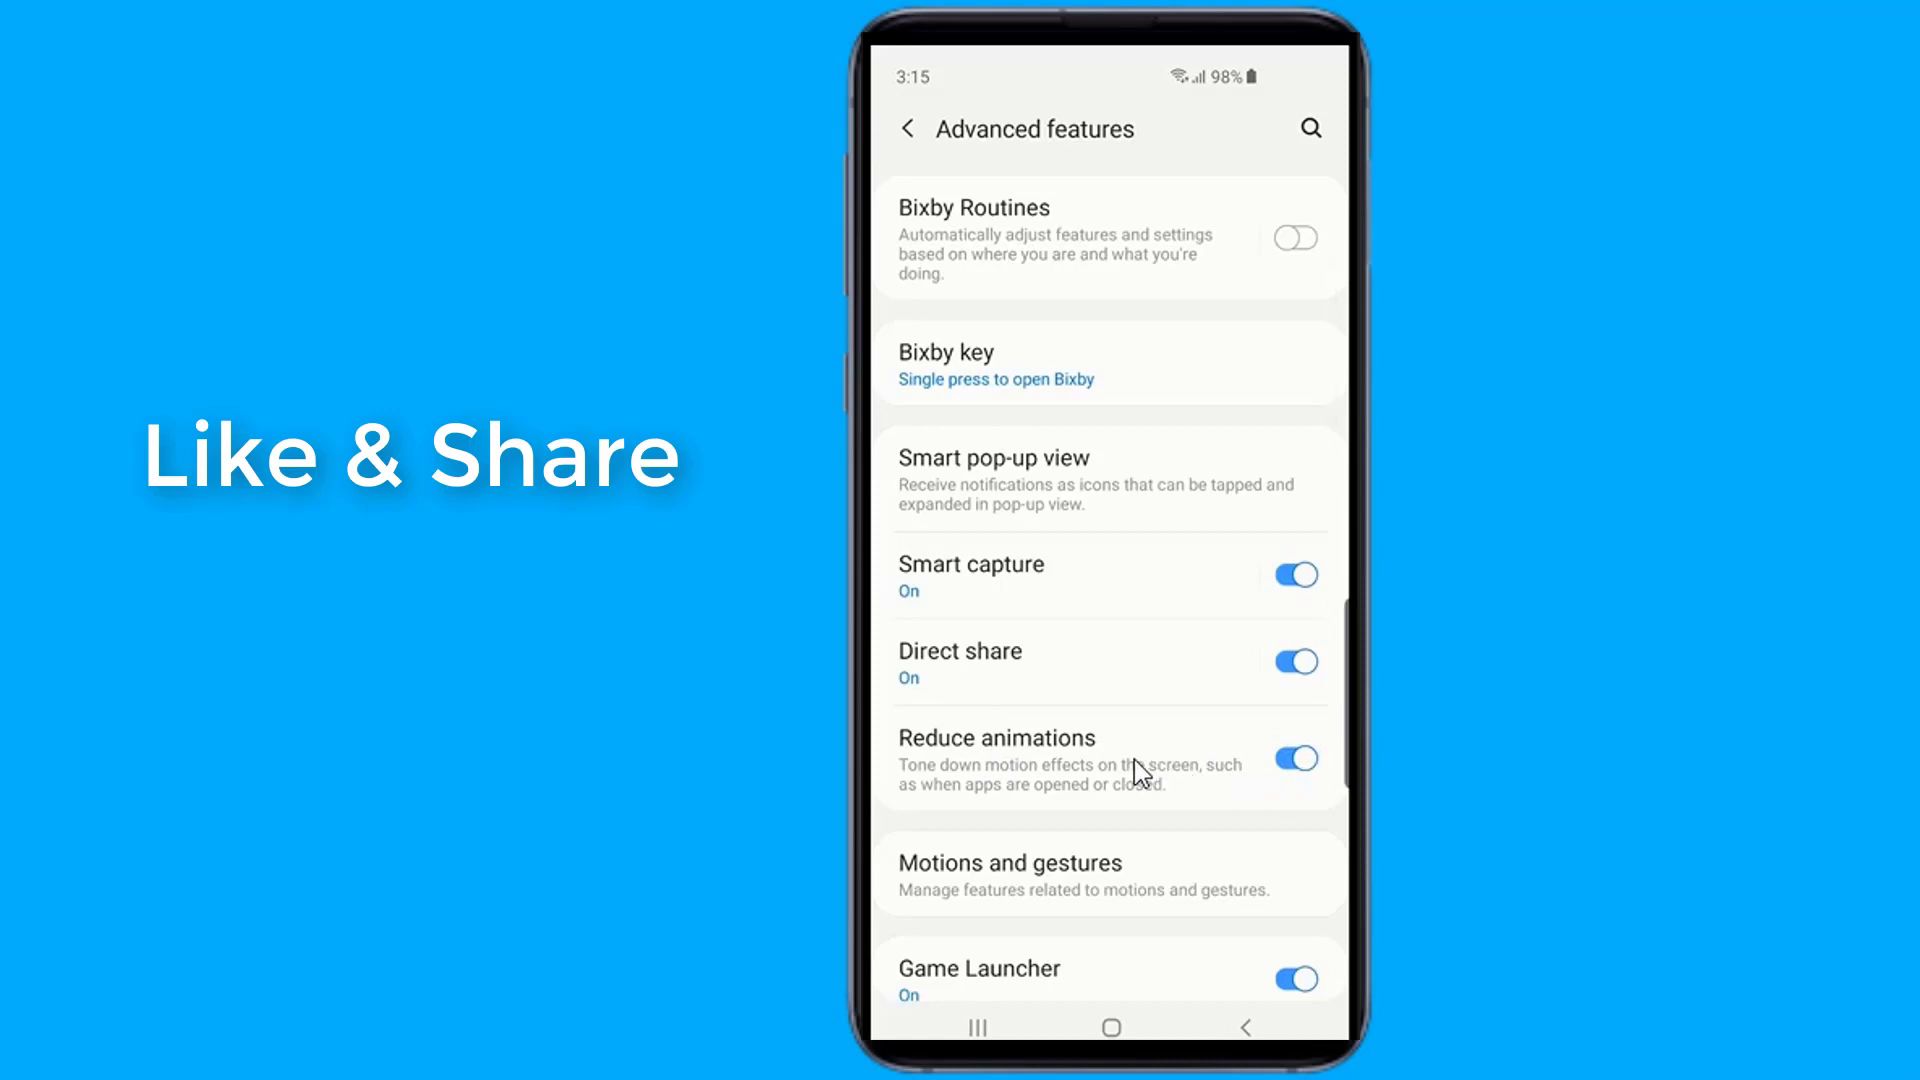
# Return to the main Settings list and open the About phone page.
pyautogui.click(908, 134)
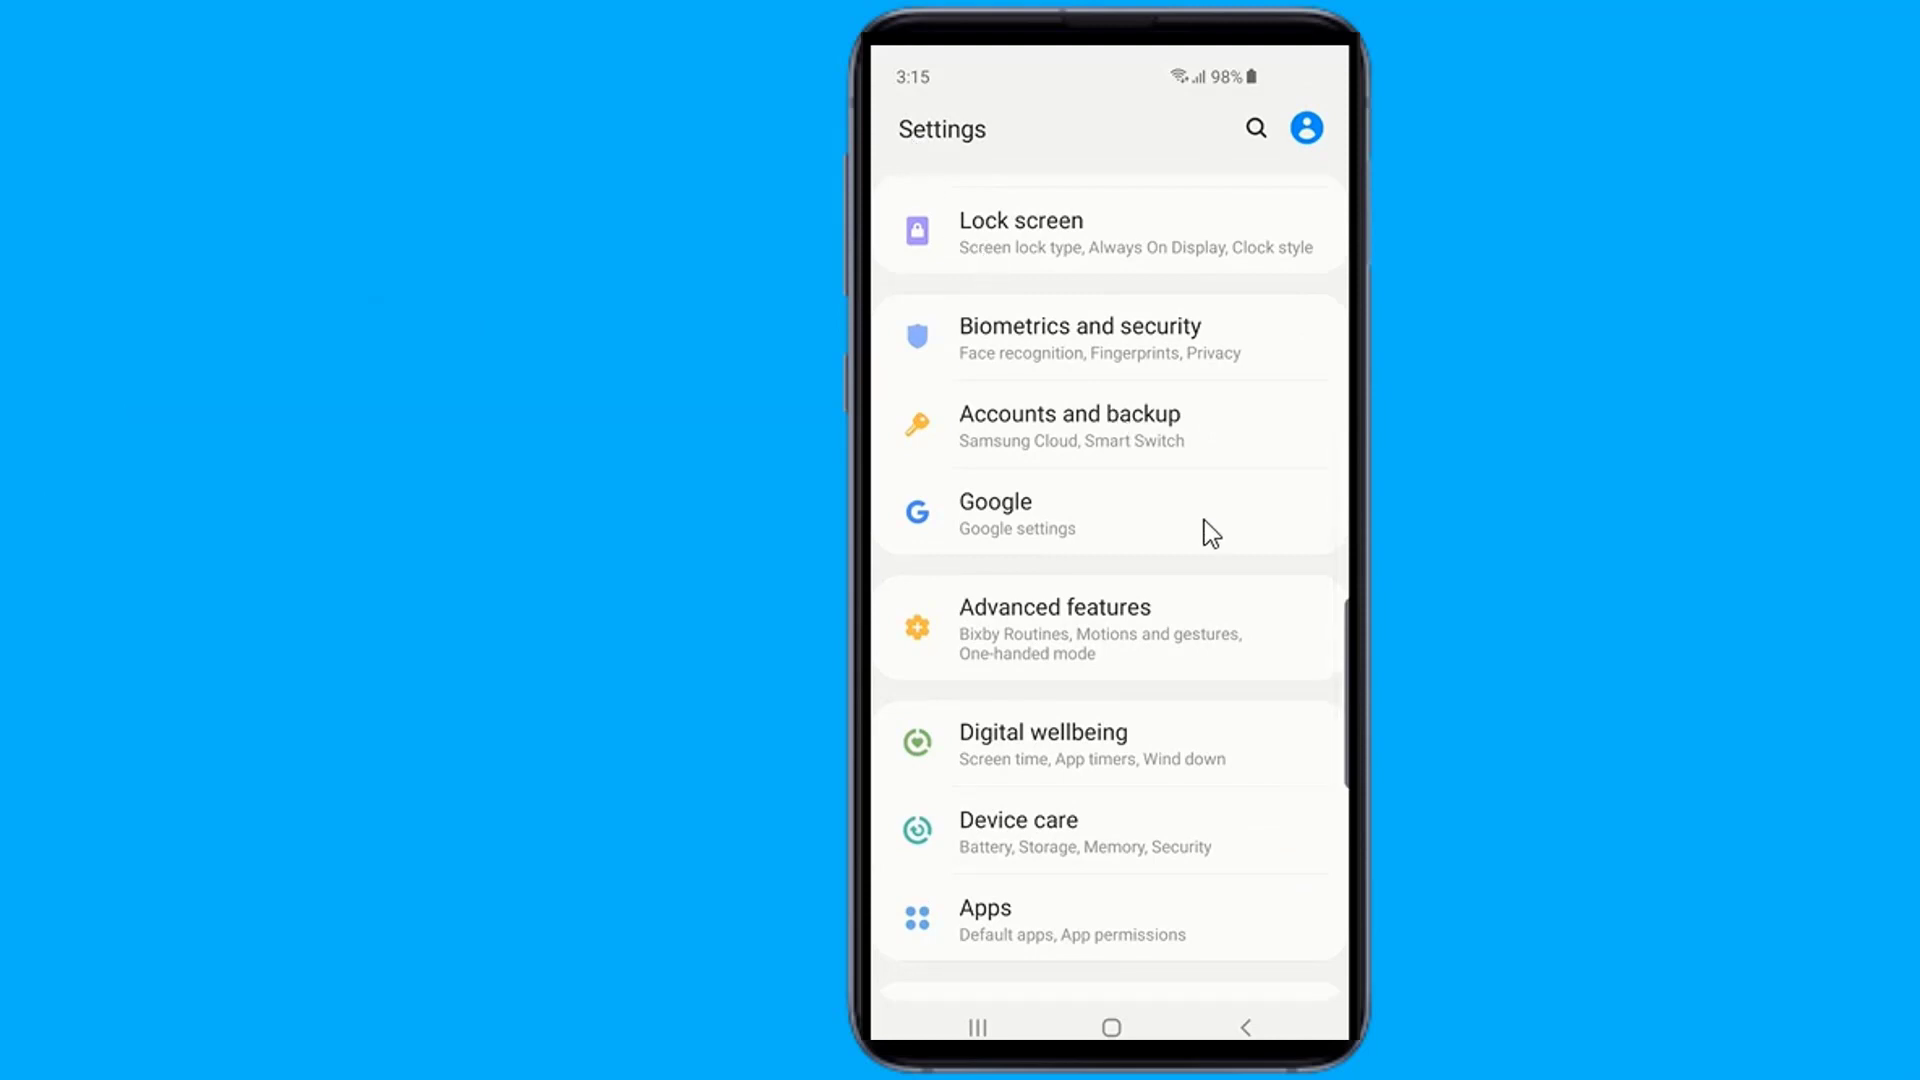
pyautogui.scroll(-5, 1205, 522)
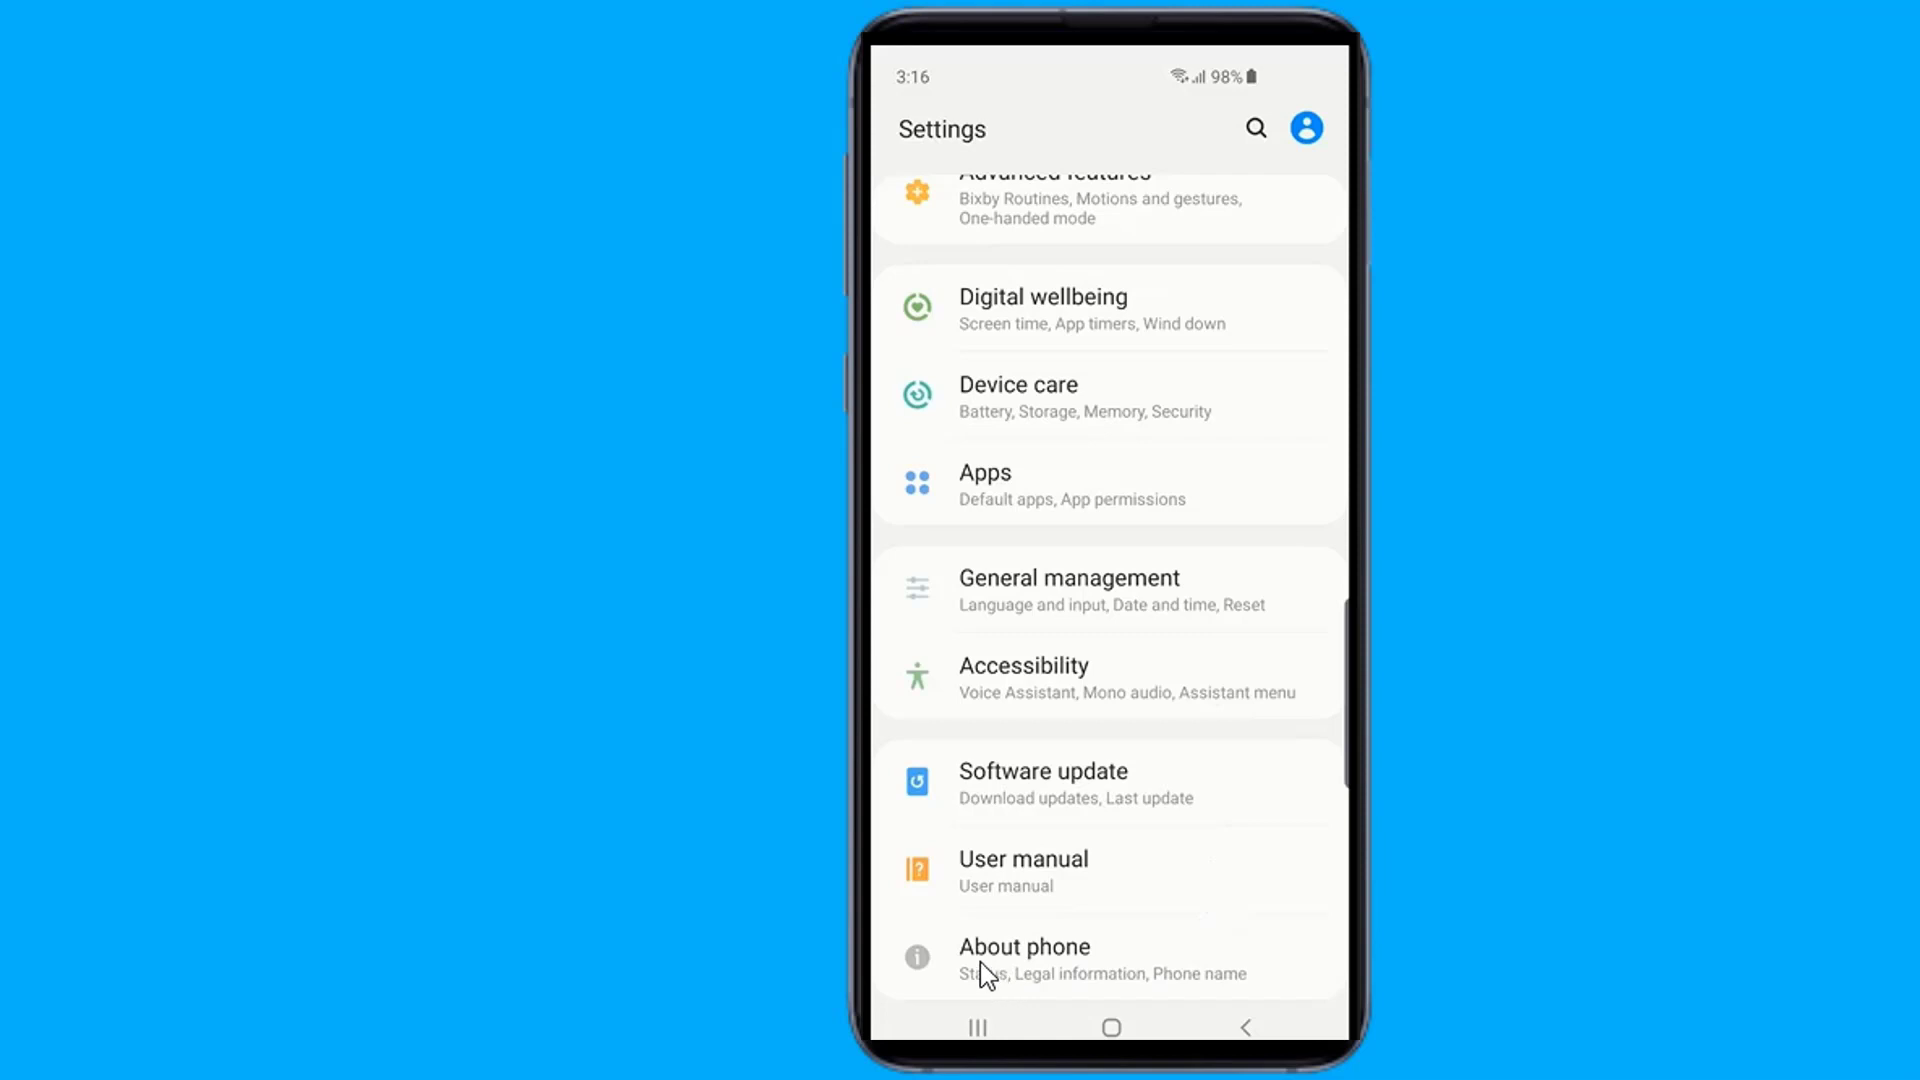
pyautogui.click(1032, 957)
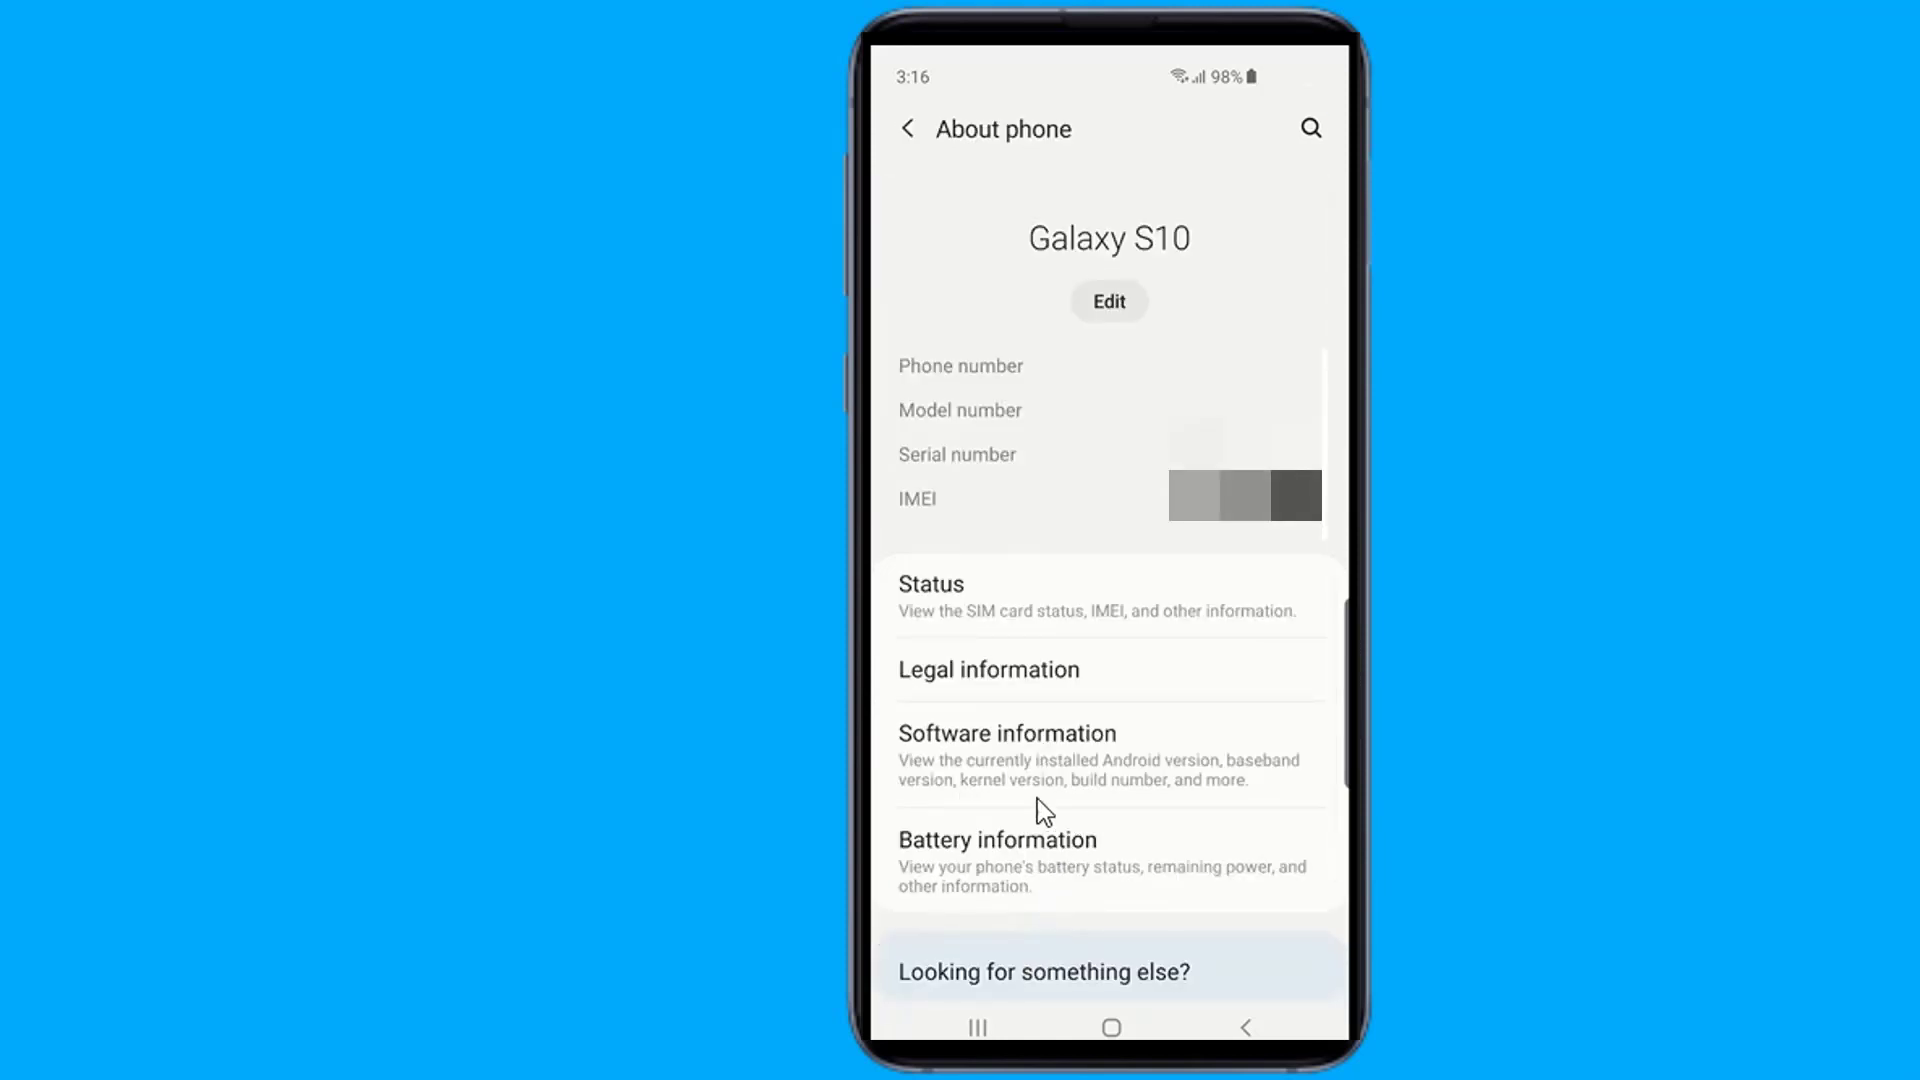
pyautogui.scroll(-2, 997, 760)
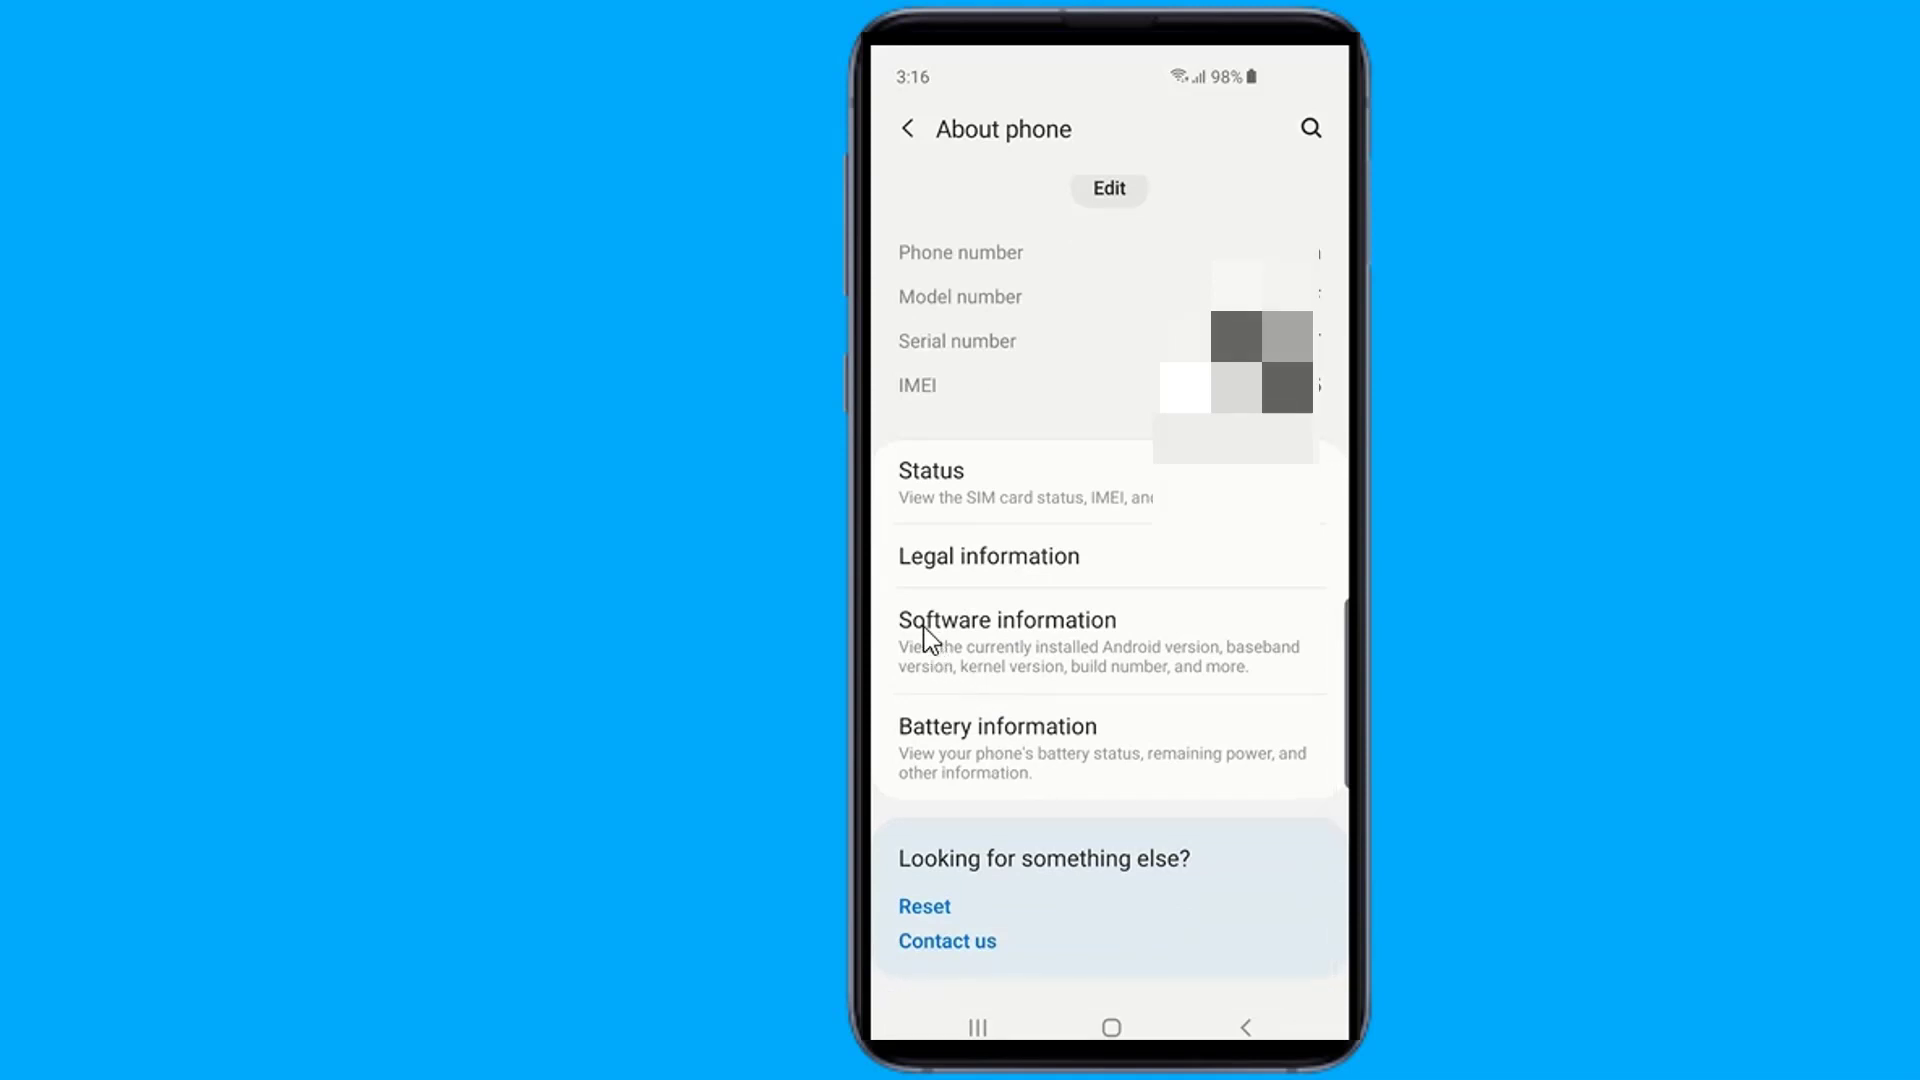
# Enable developer mode via the build number in Software information, then return to About phone.
pyautogui.click(988, 628)
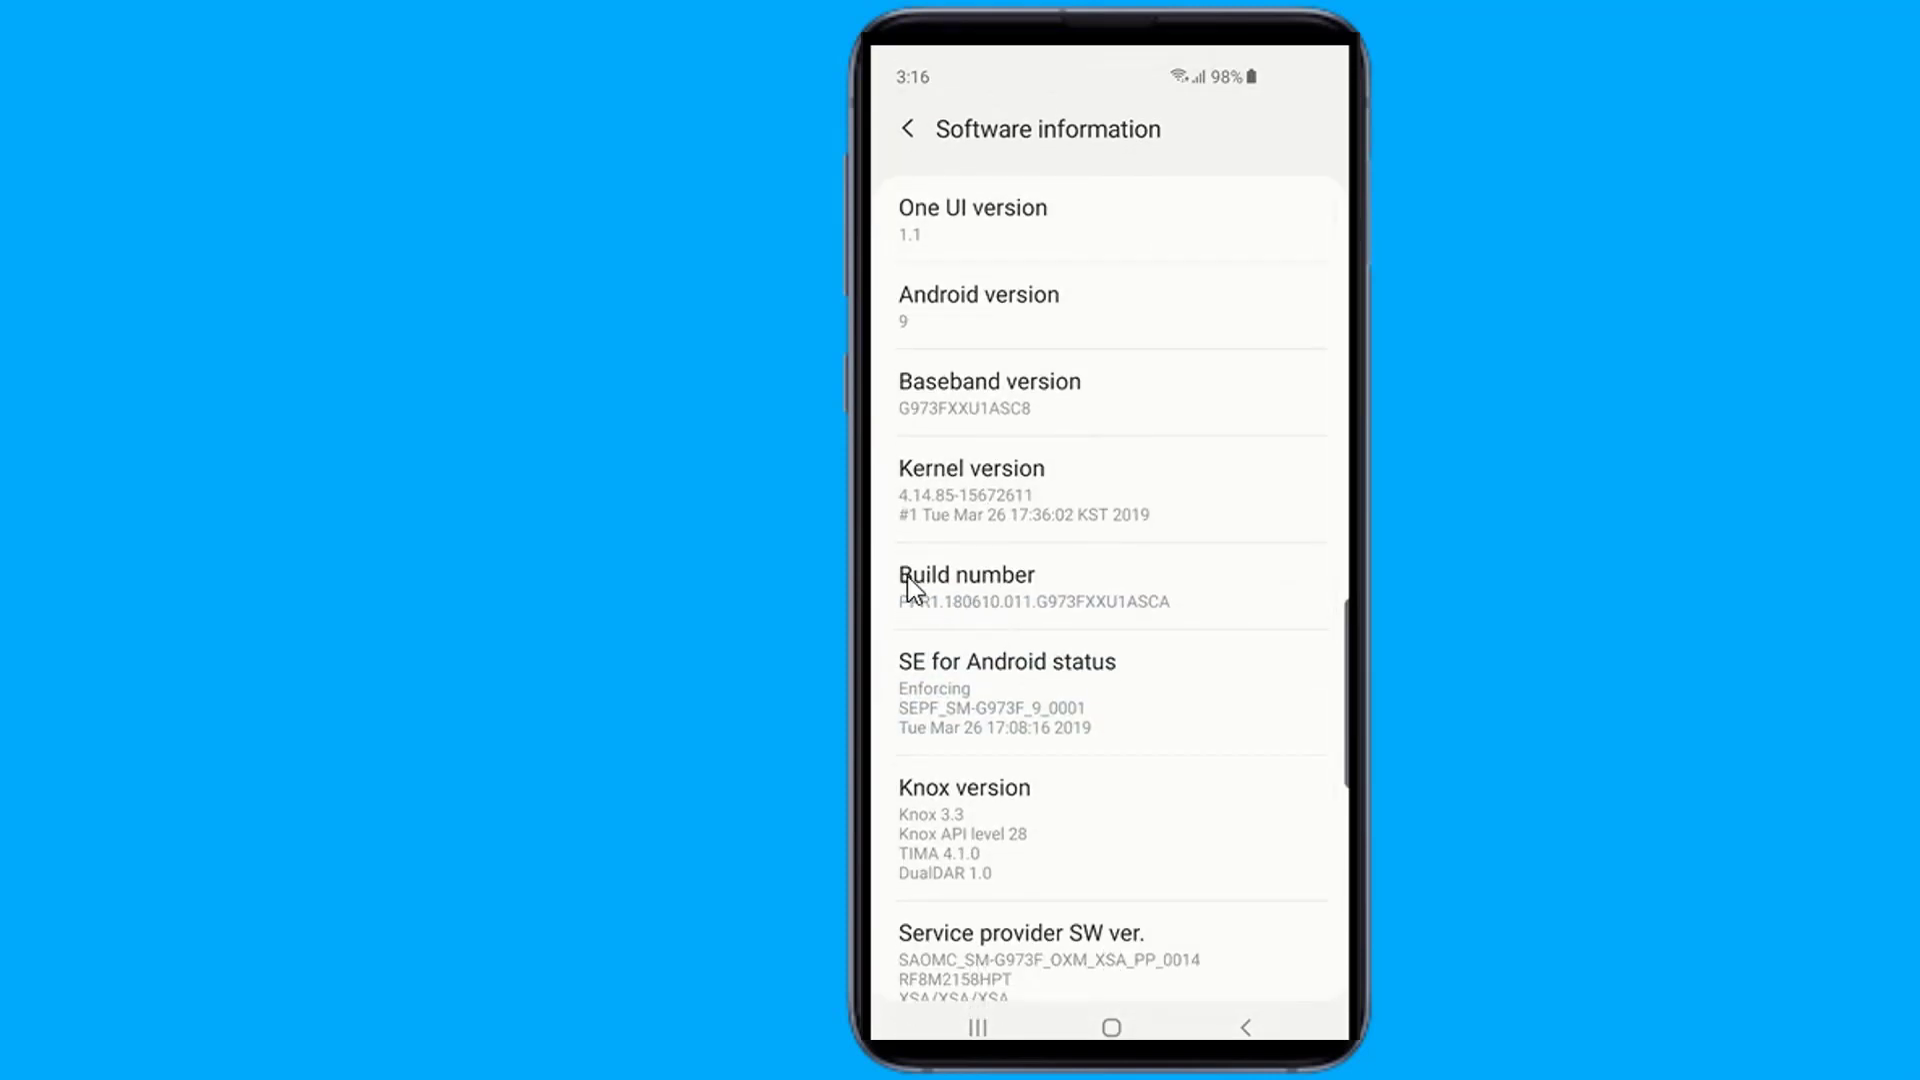
pyautogui.click(985, 577)
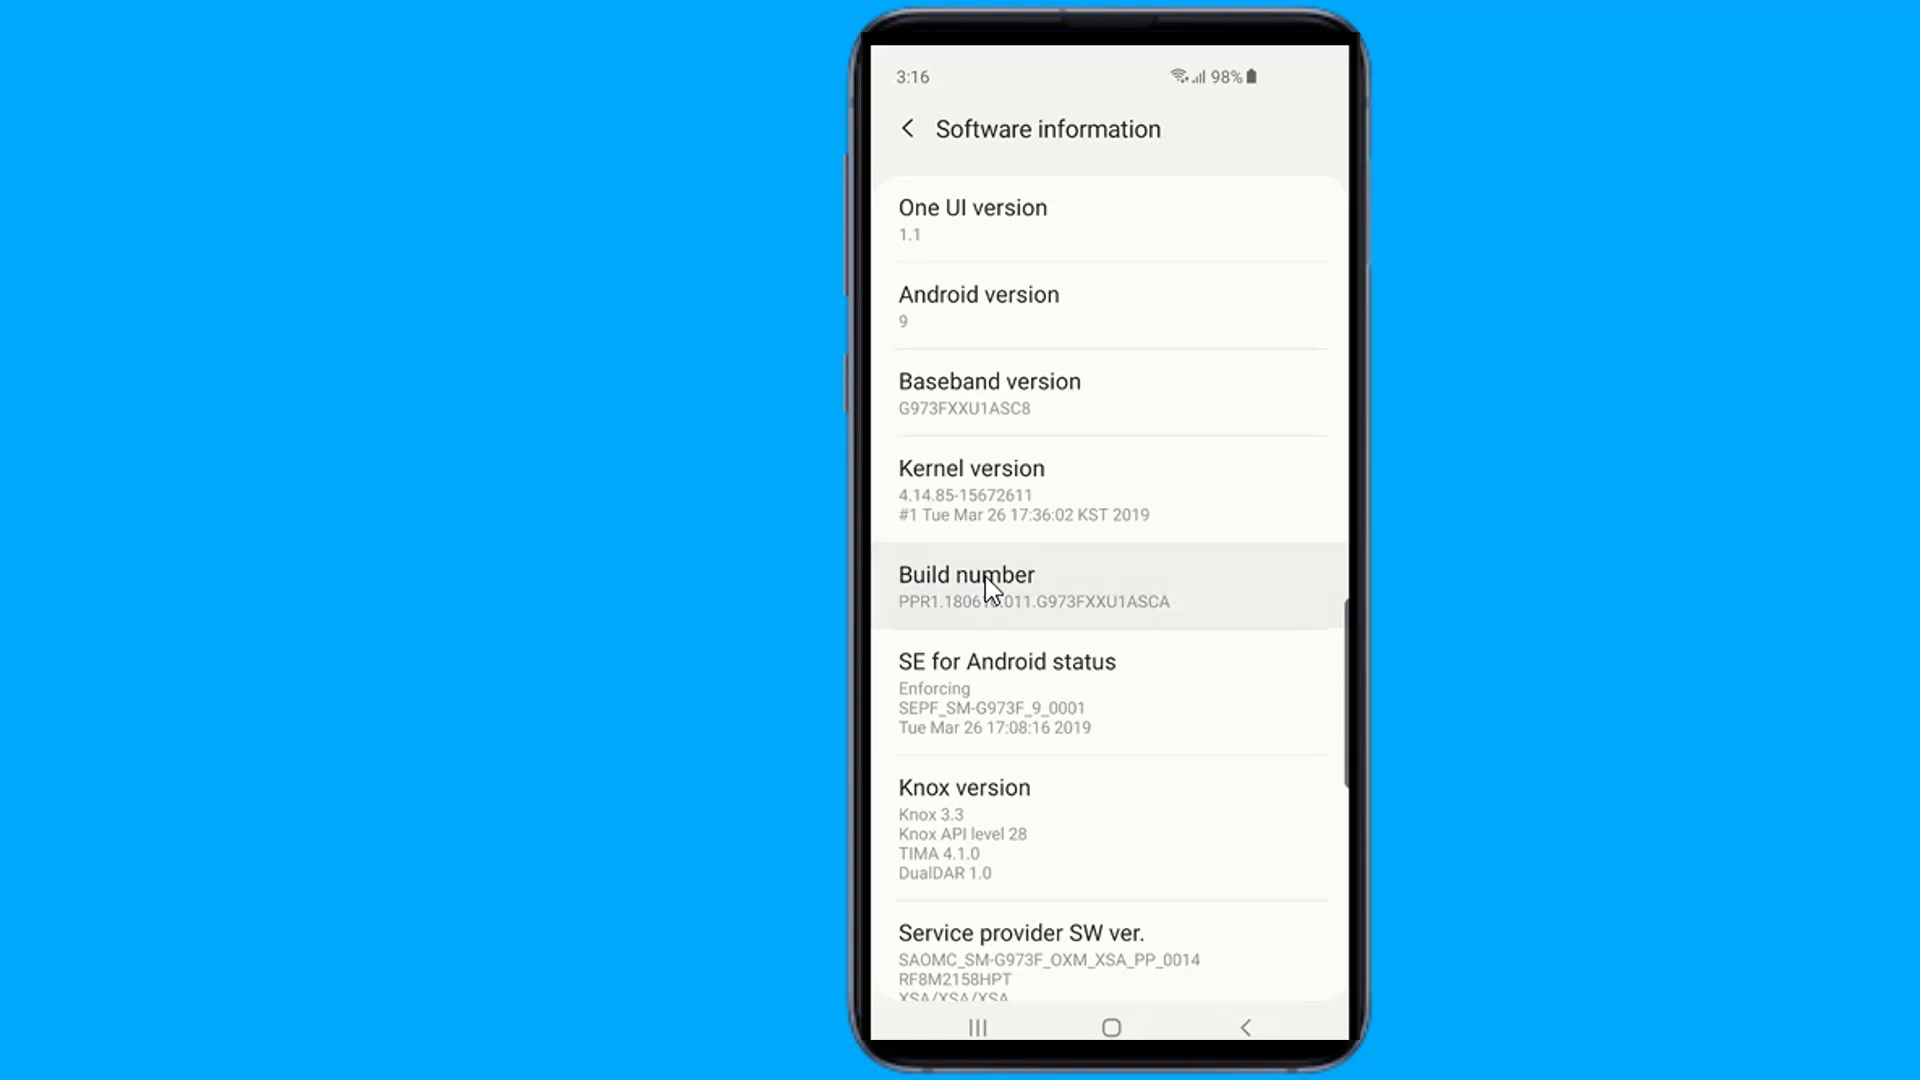
pyautogui.click(986, 577)
pyautogui.click(986, 575)
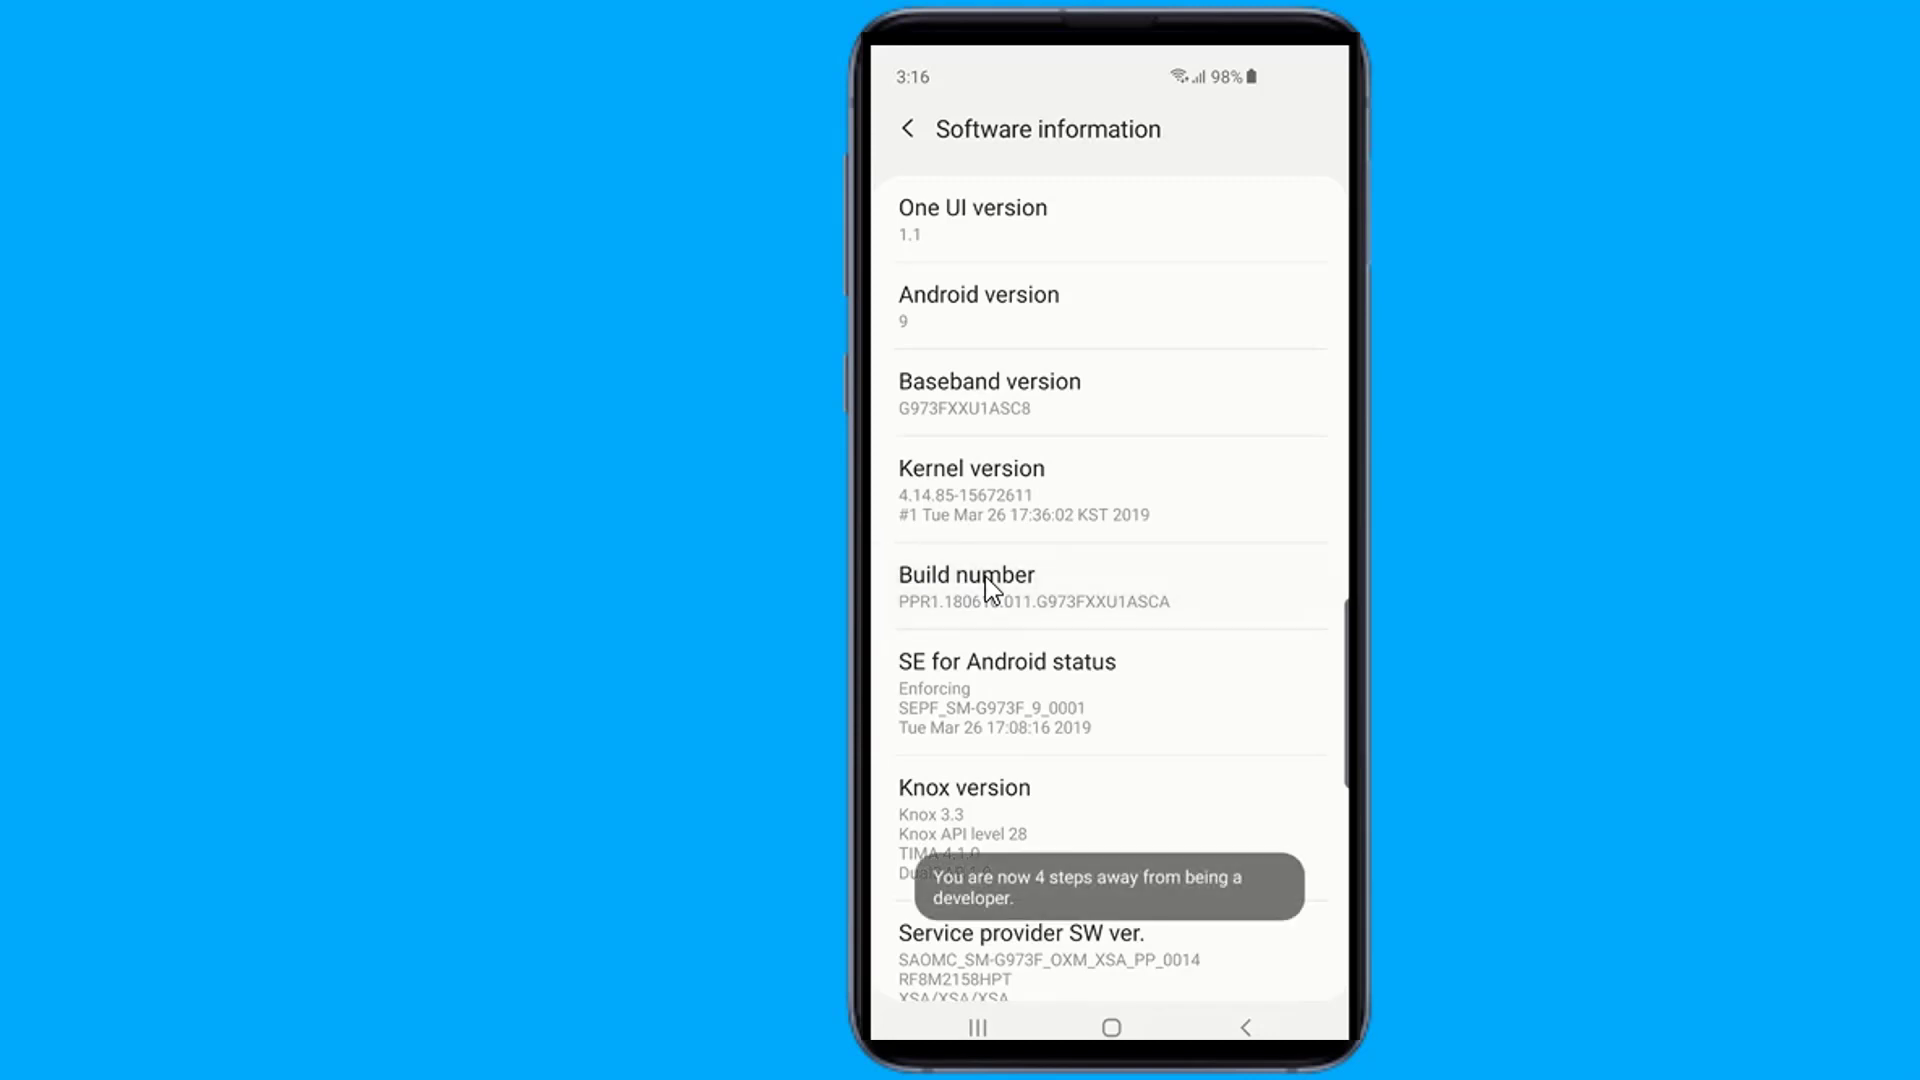
pyautogui.click(986, 576)
pyautogui.click(986, 576)
pyautogui.click(985, 576)
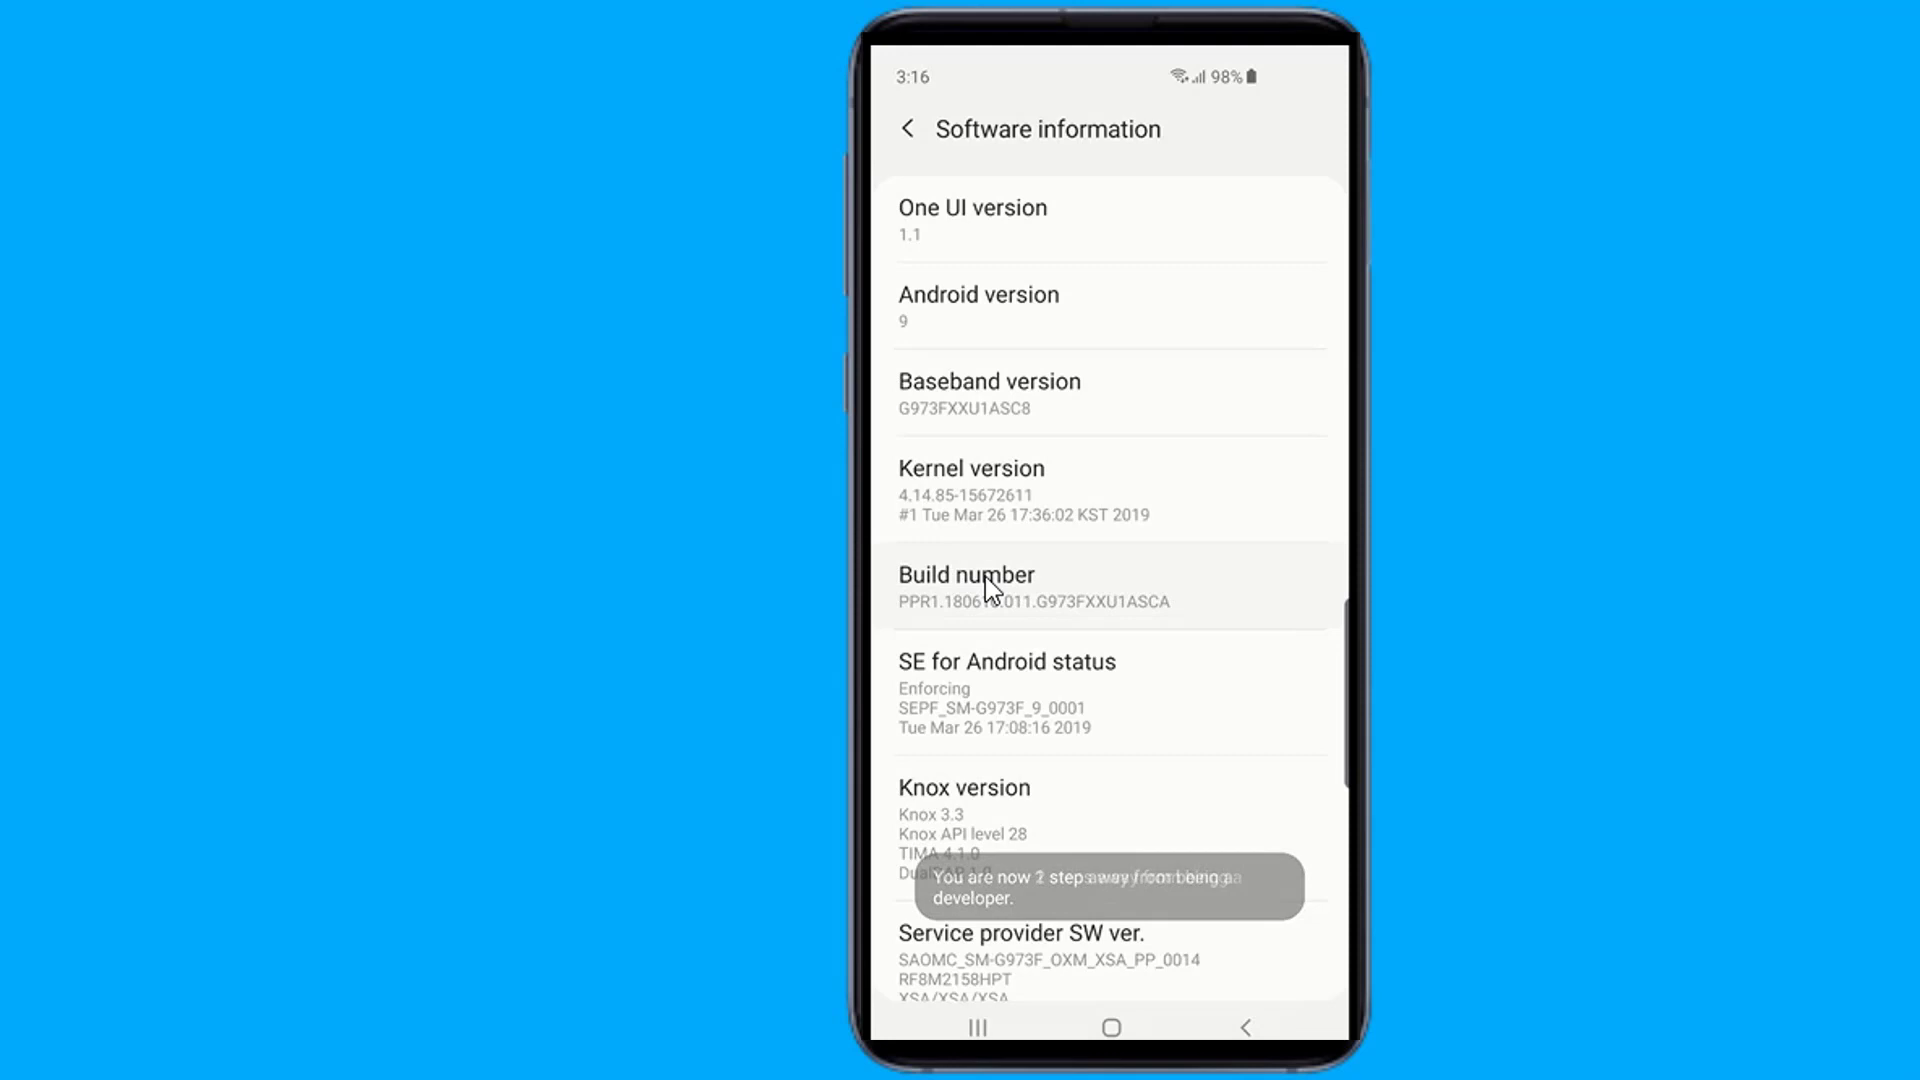
pyautogui.click(986, 576)
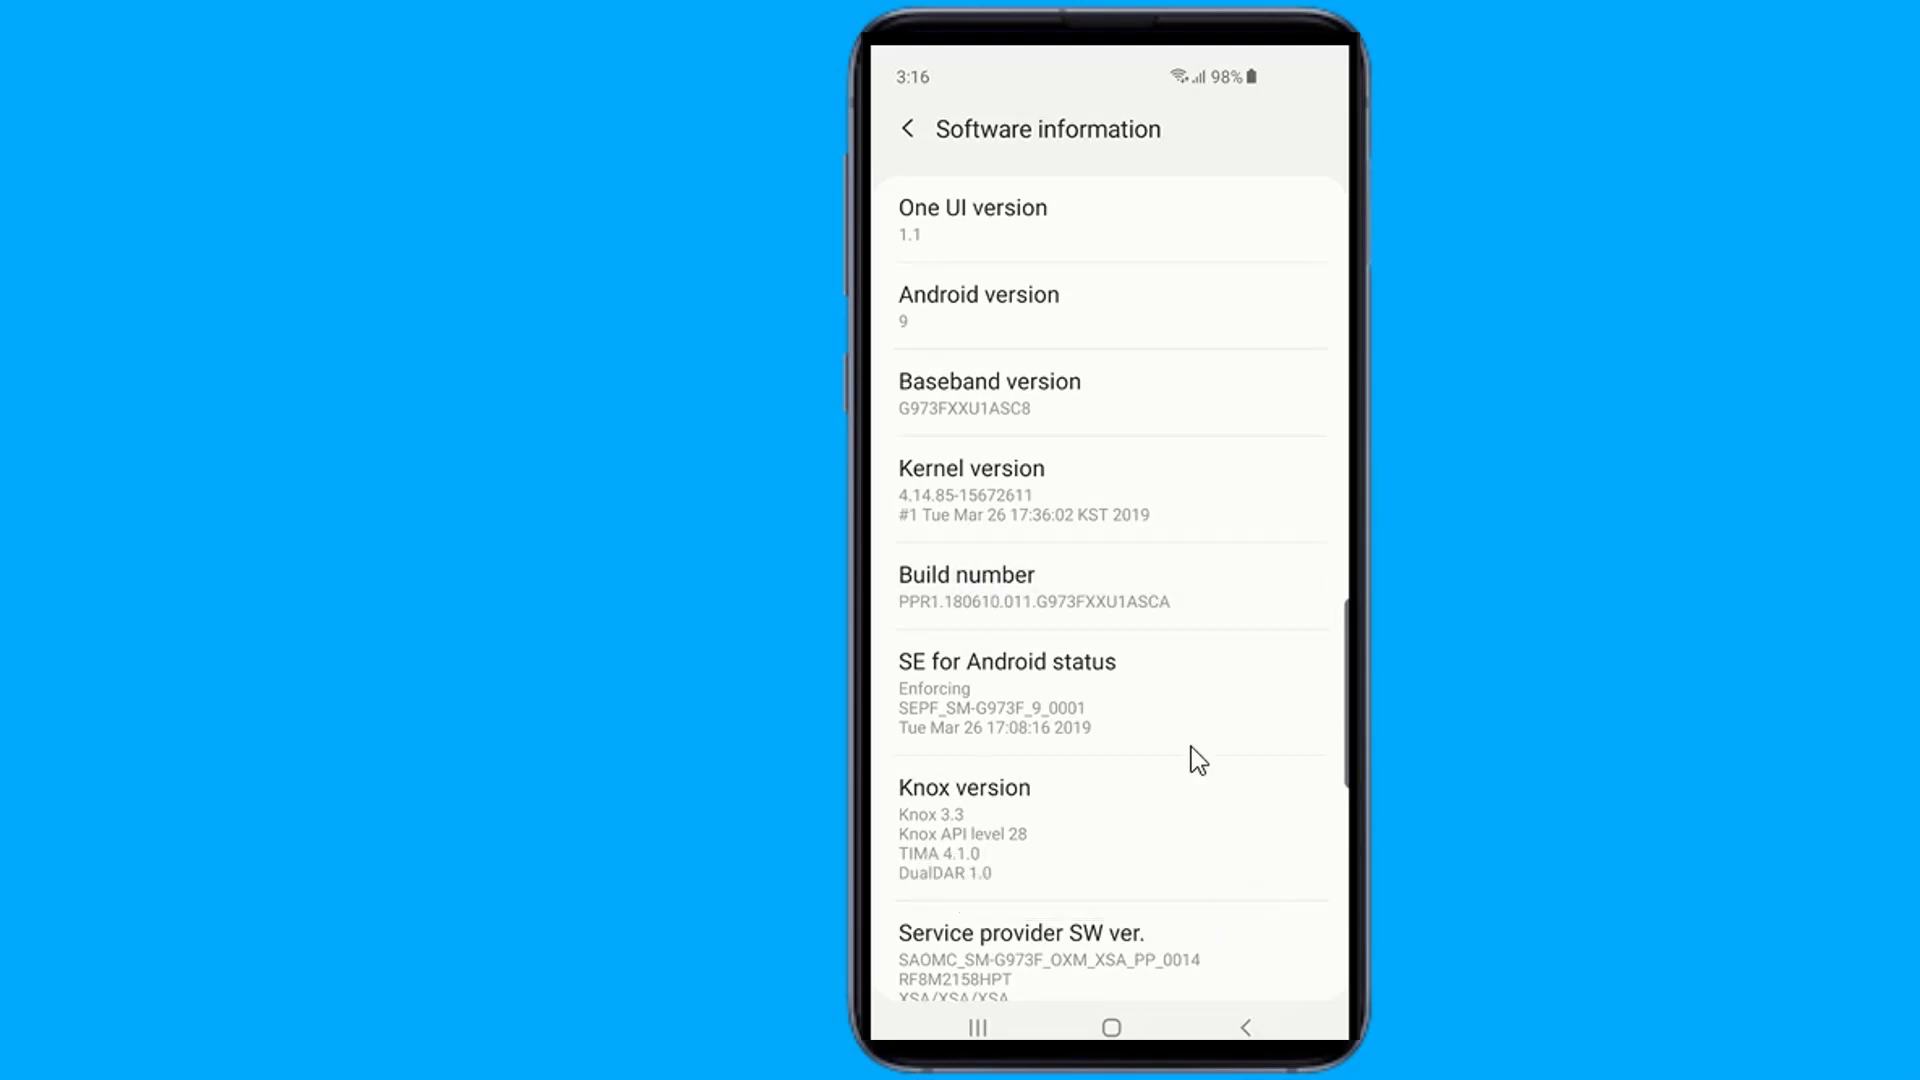
pyautogui.click(909, 134)
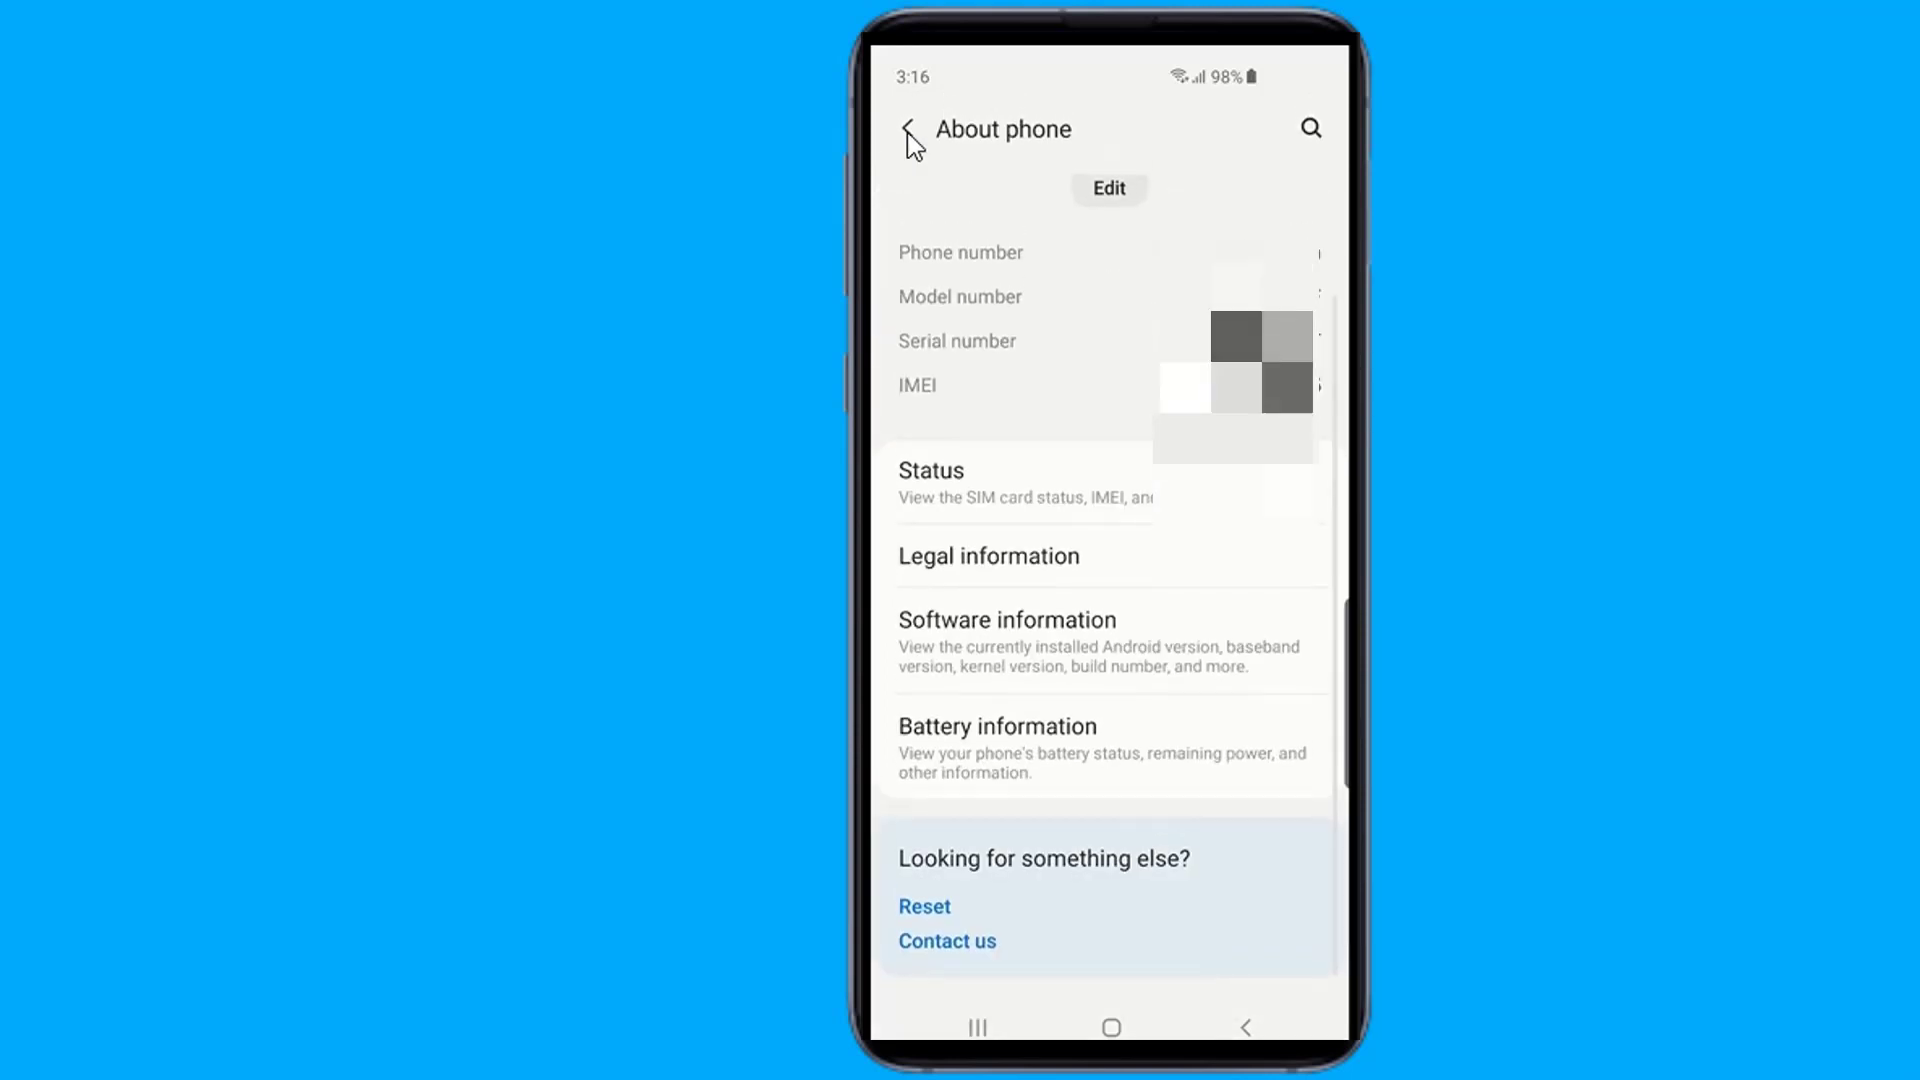
# Open Developer options from the main Settings list and scroll to the Drawing animation scales.
pyautogui.click(905, 130)
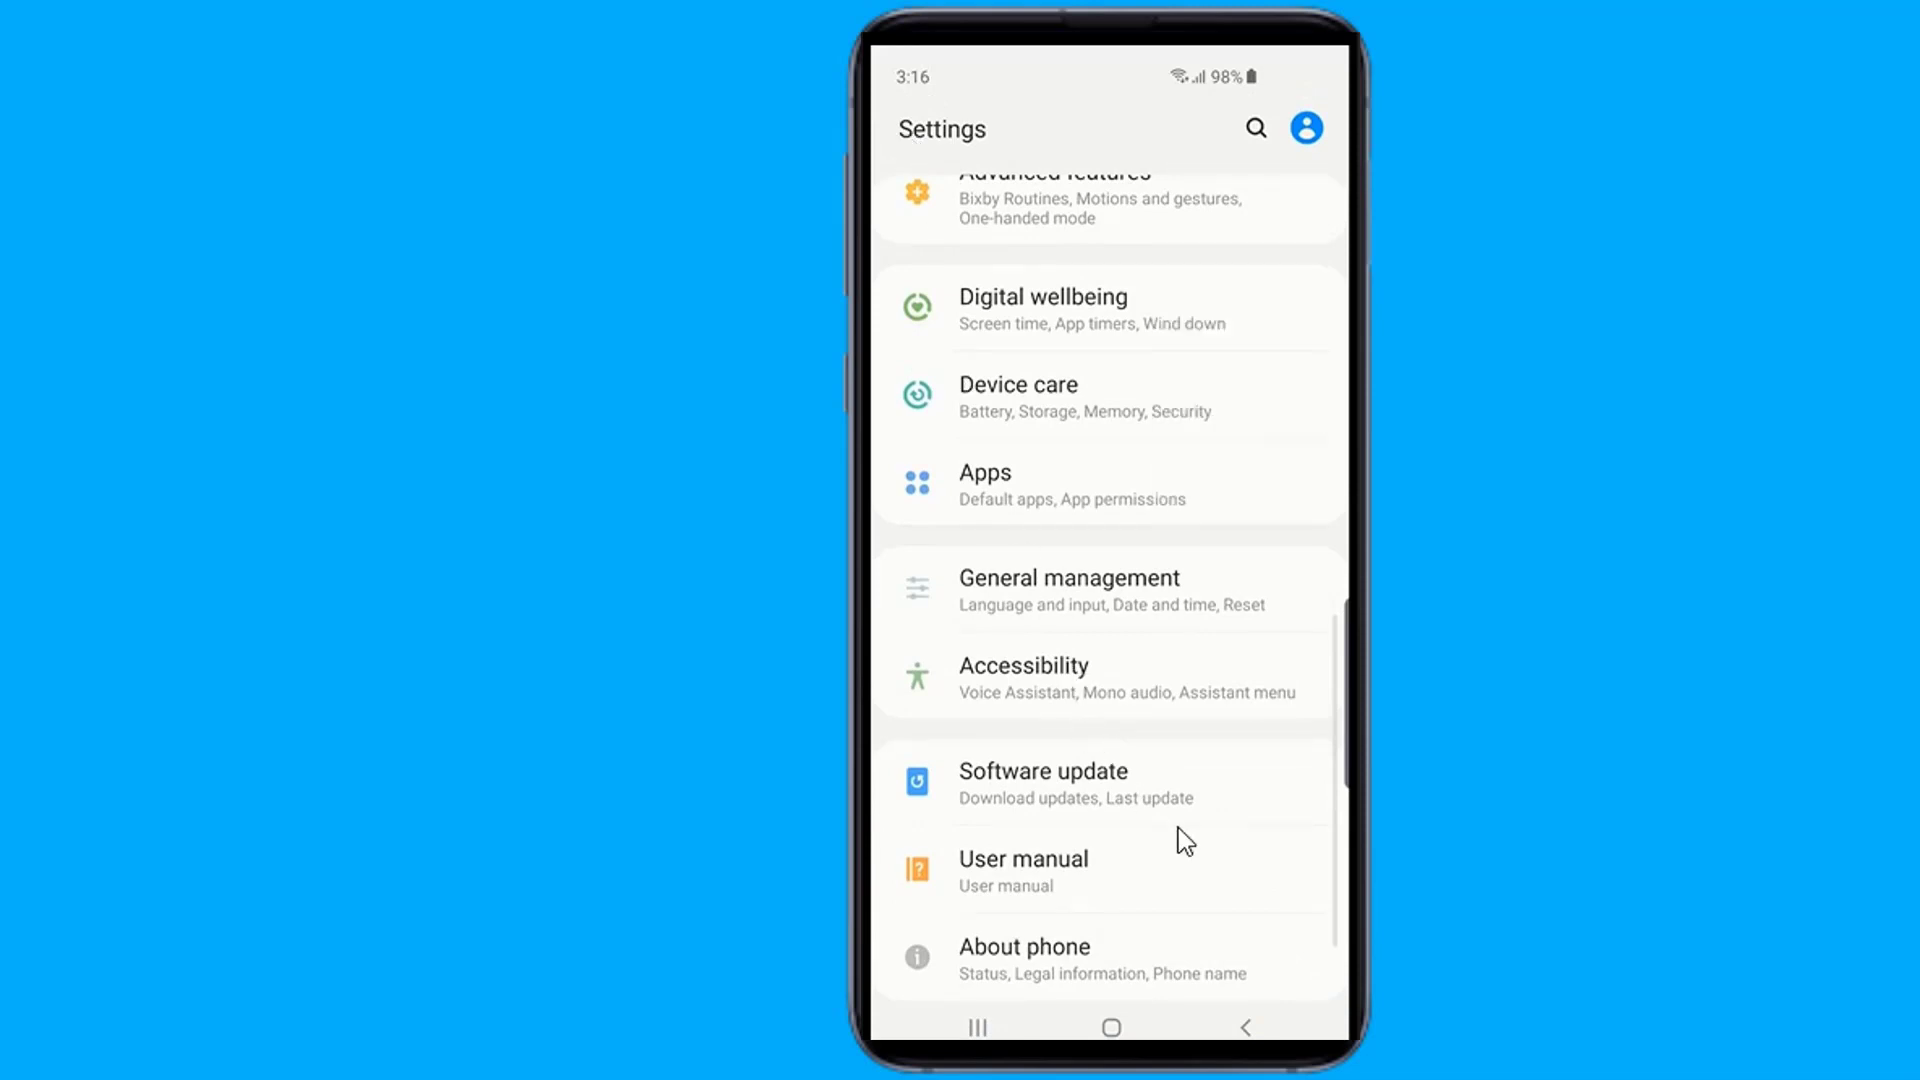
pyautogui.scroll(-1, 1178, 828)
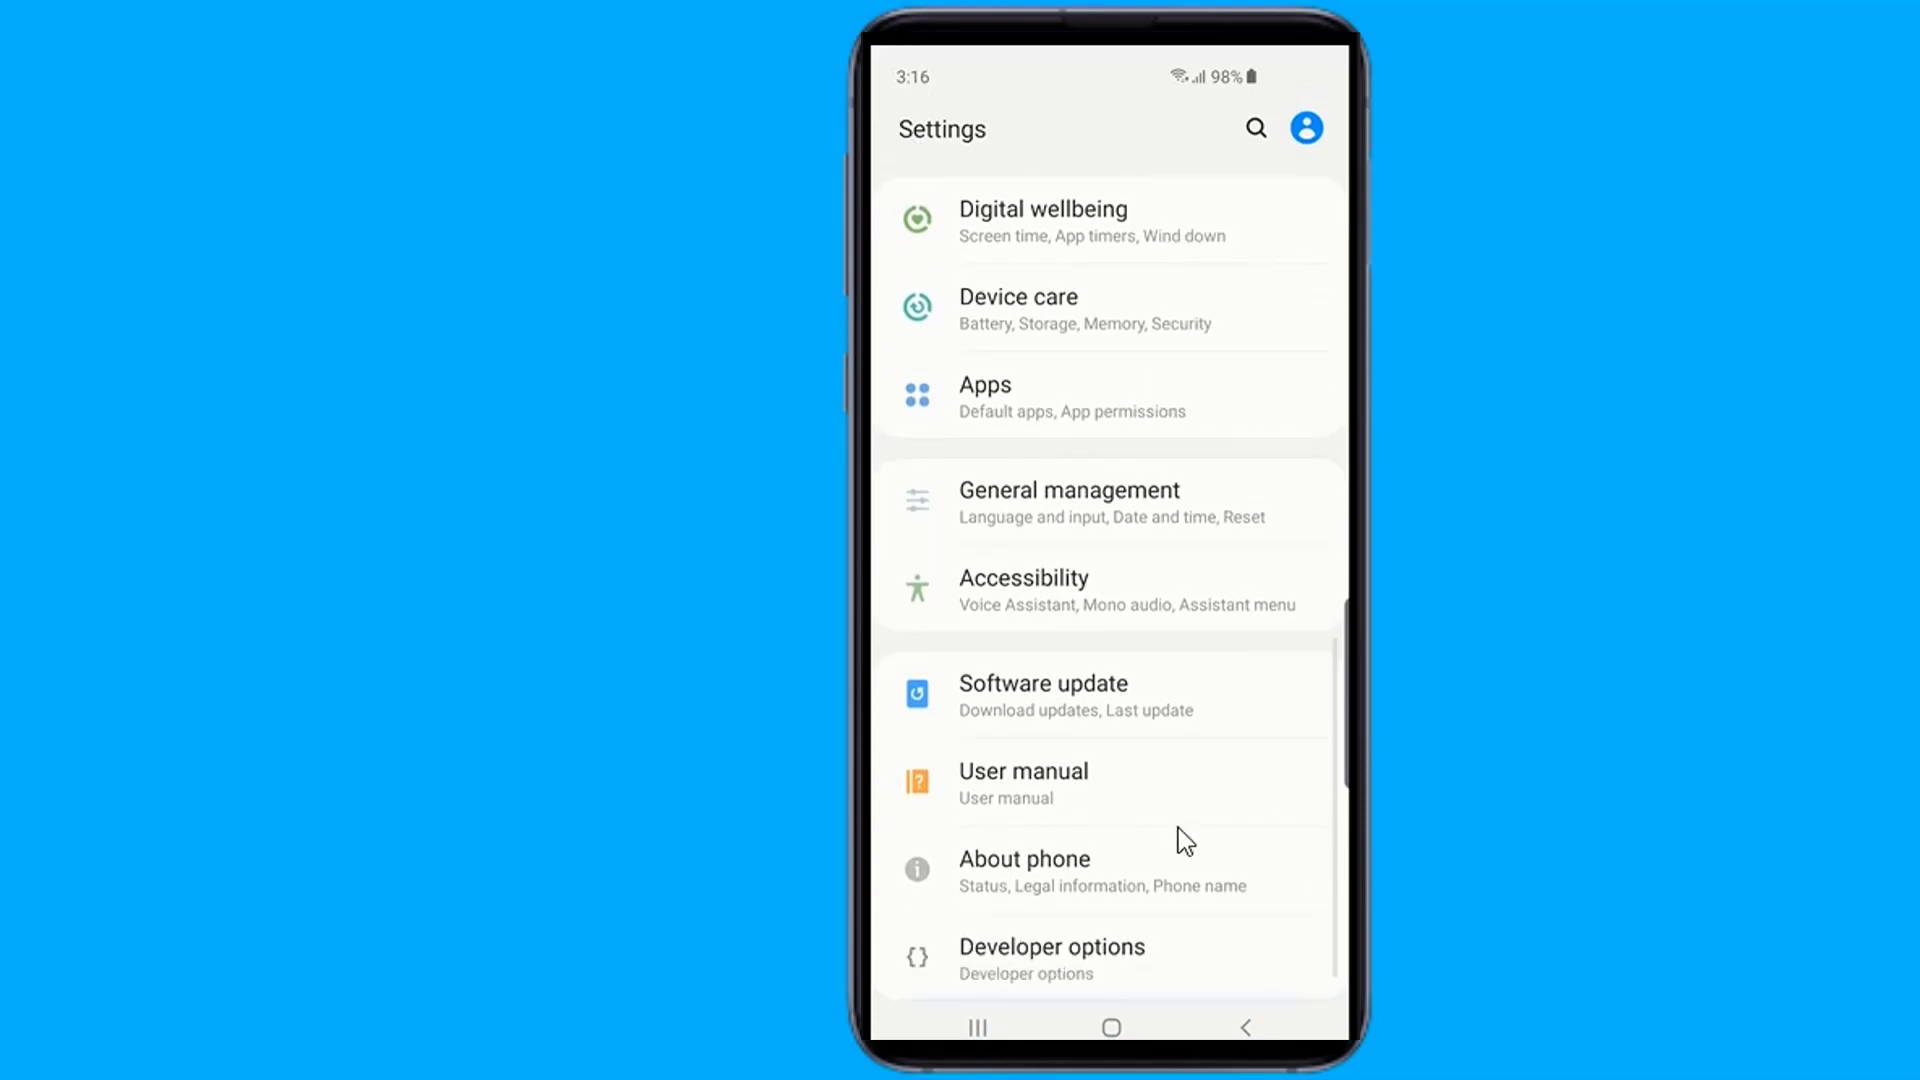
pyautogui.click(1016, 944)
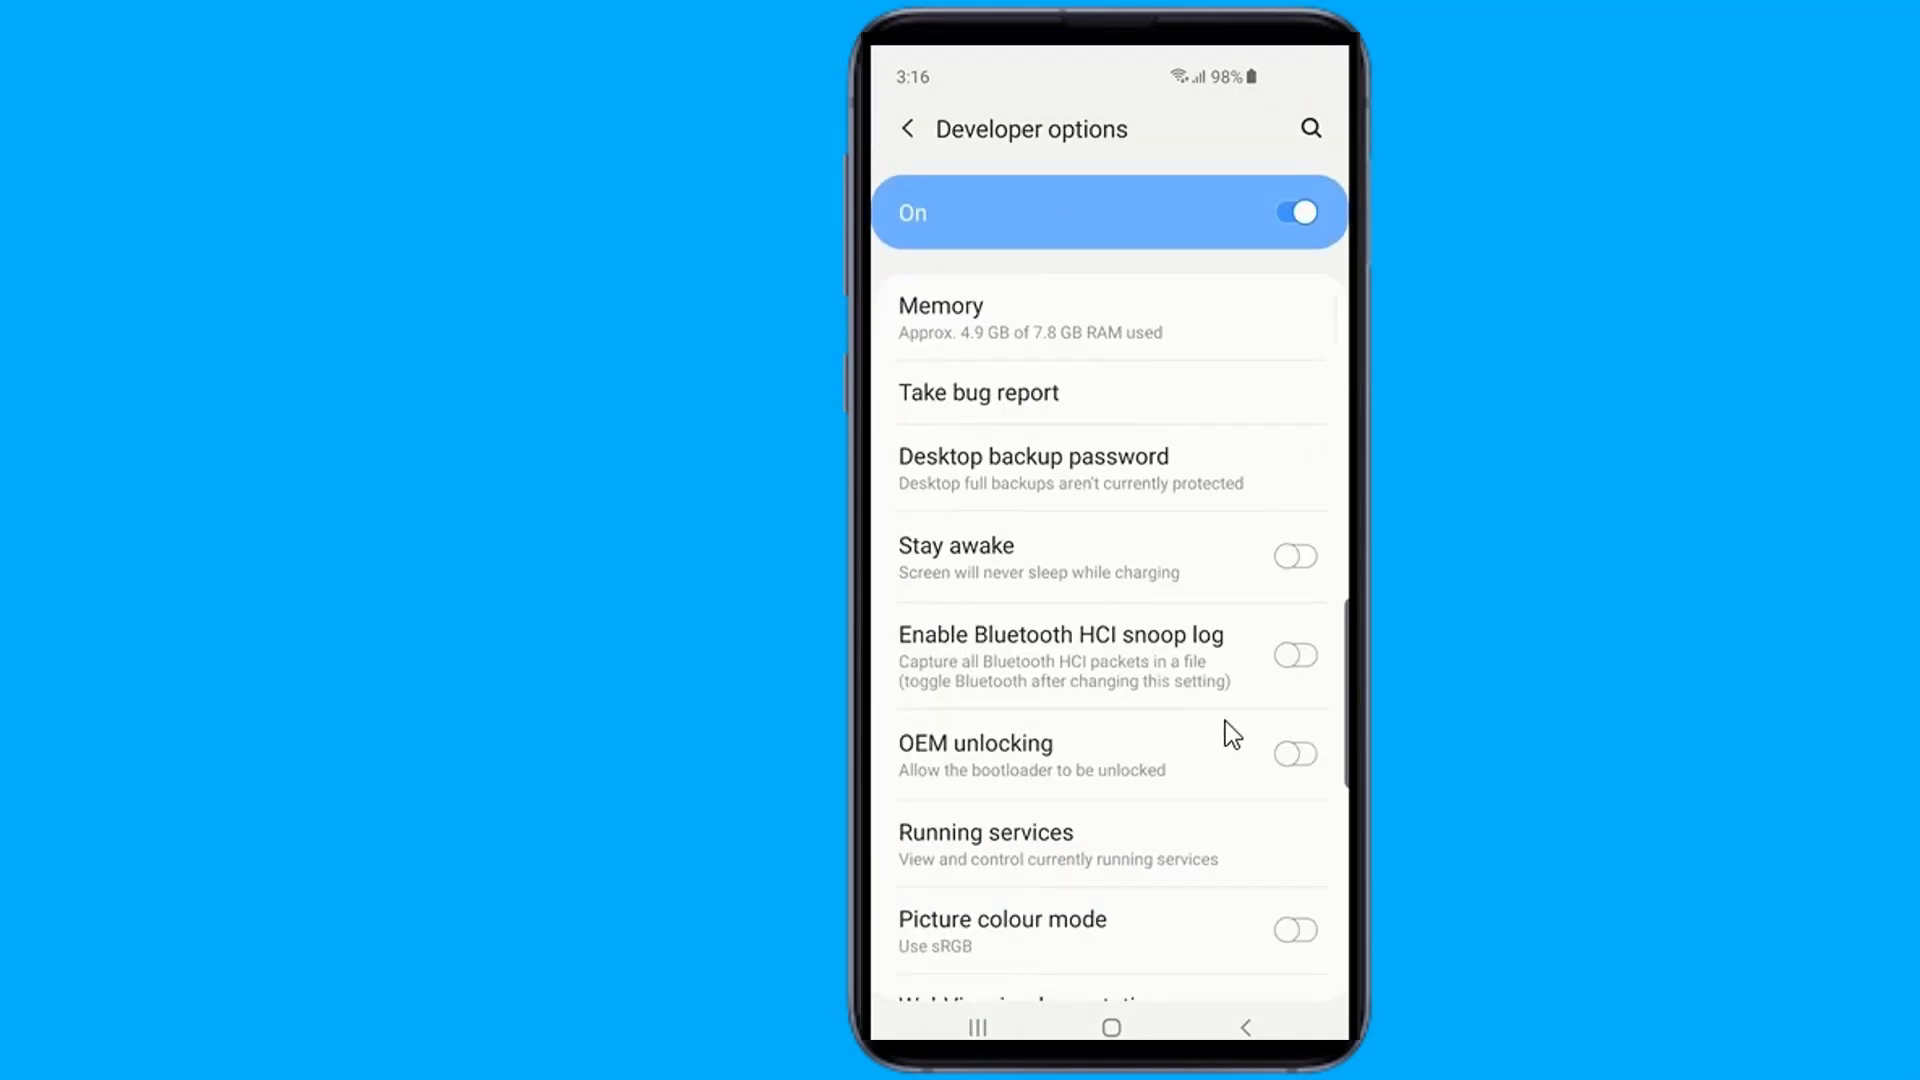
pyautogui.scroll(-10, 1226, 722)
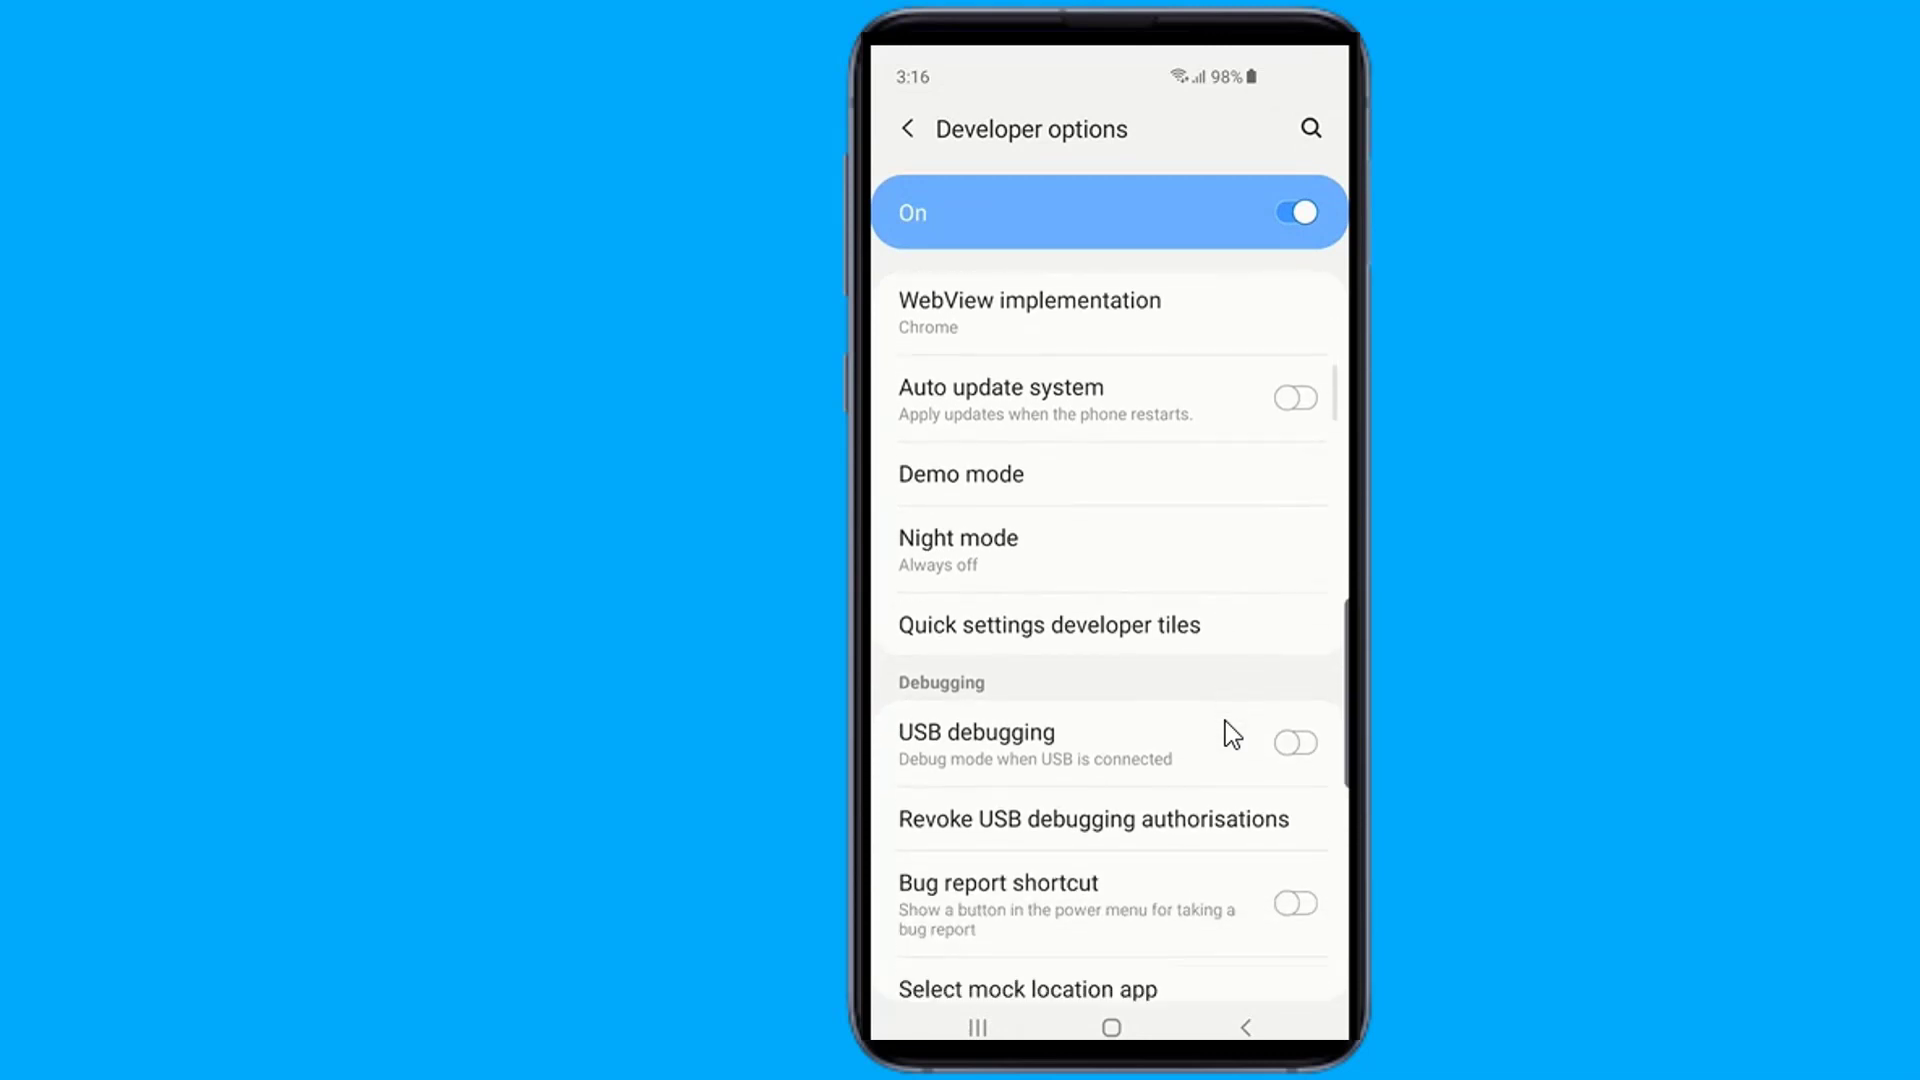
pyautogui.scroll(-10, 1226, 733)
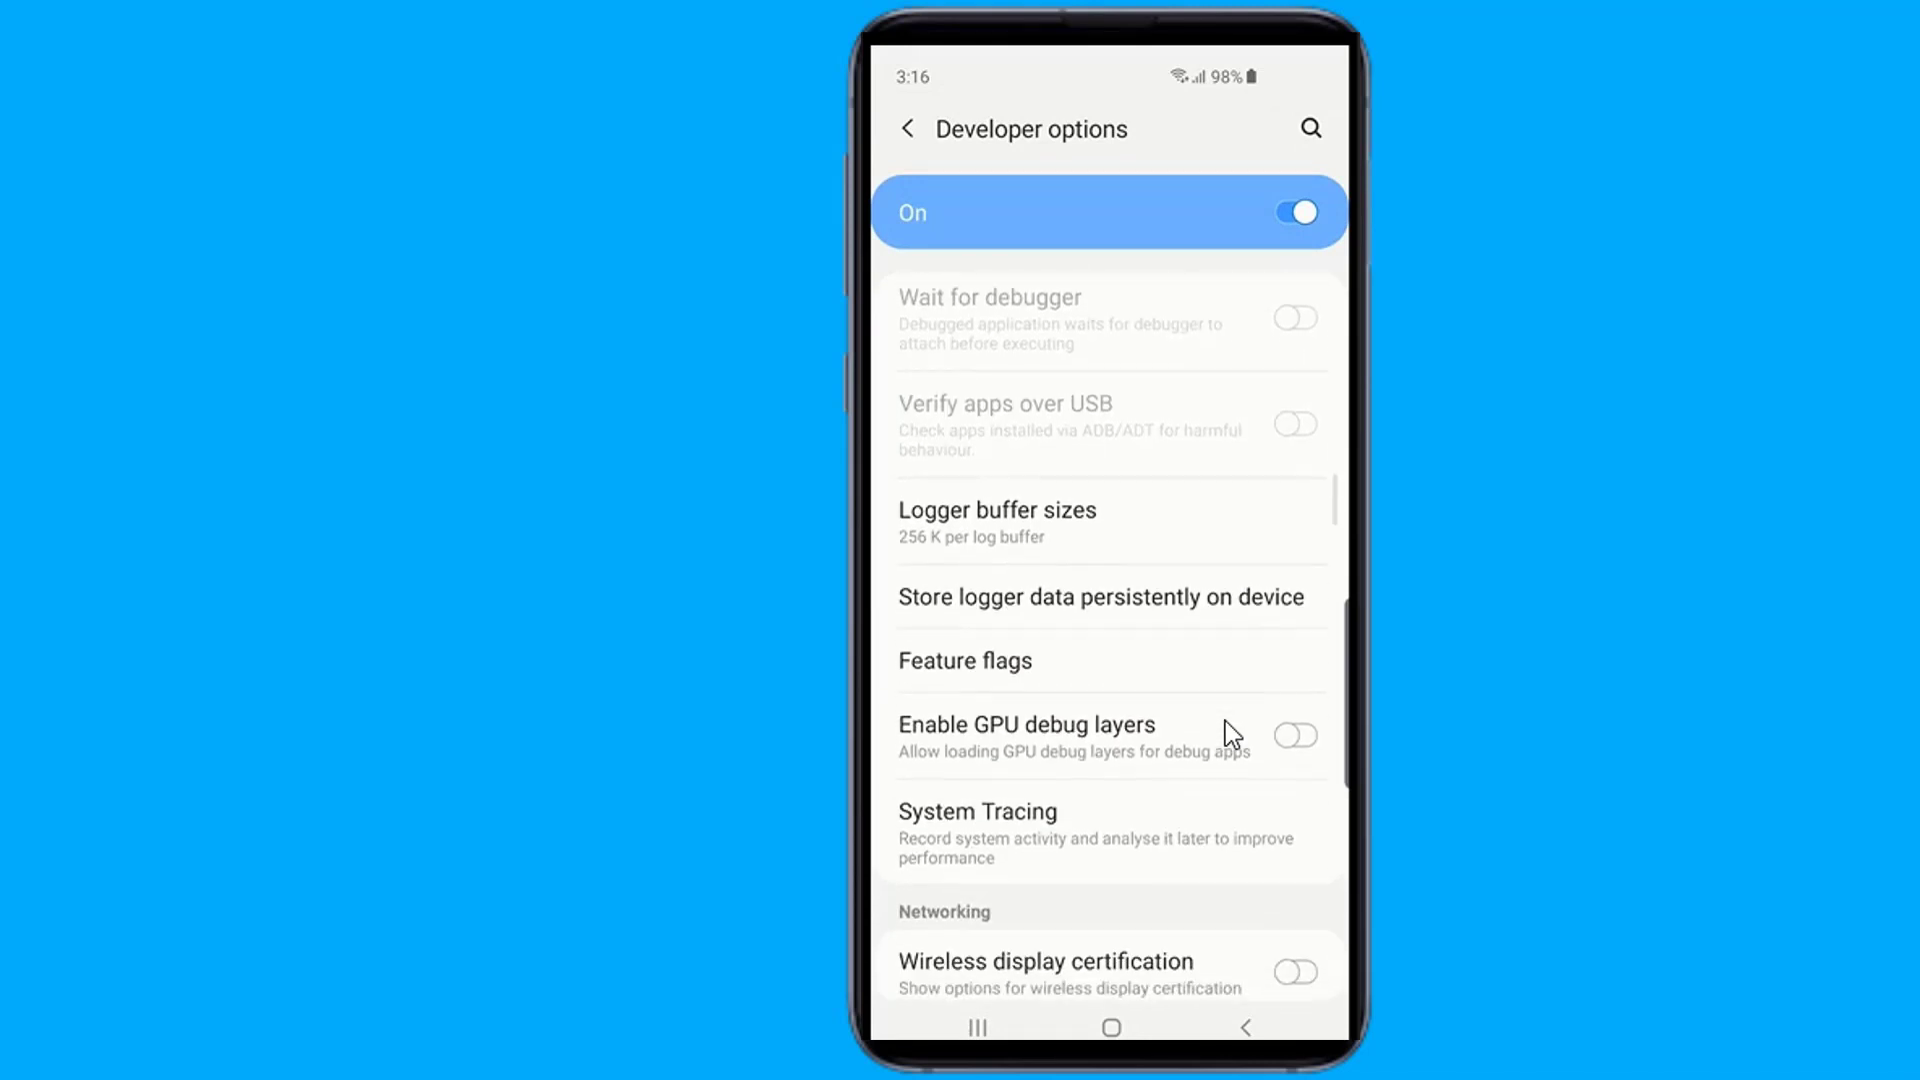
pyautogui.scroll(-10, 1225, 733)
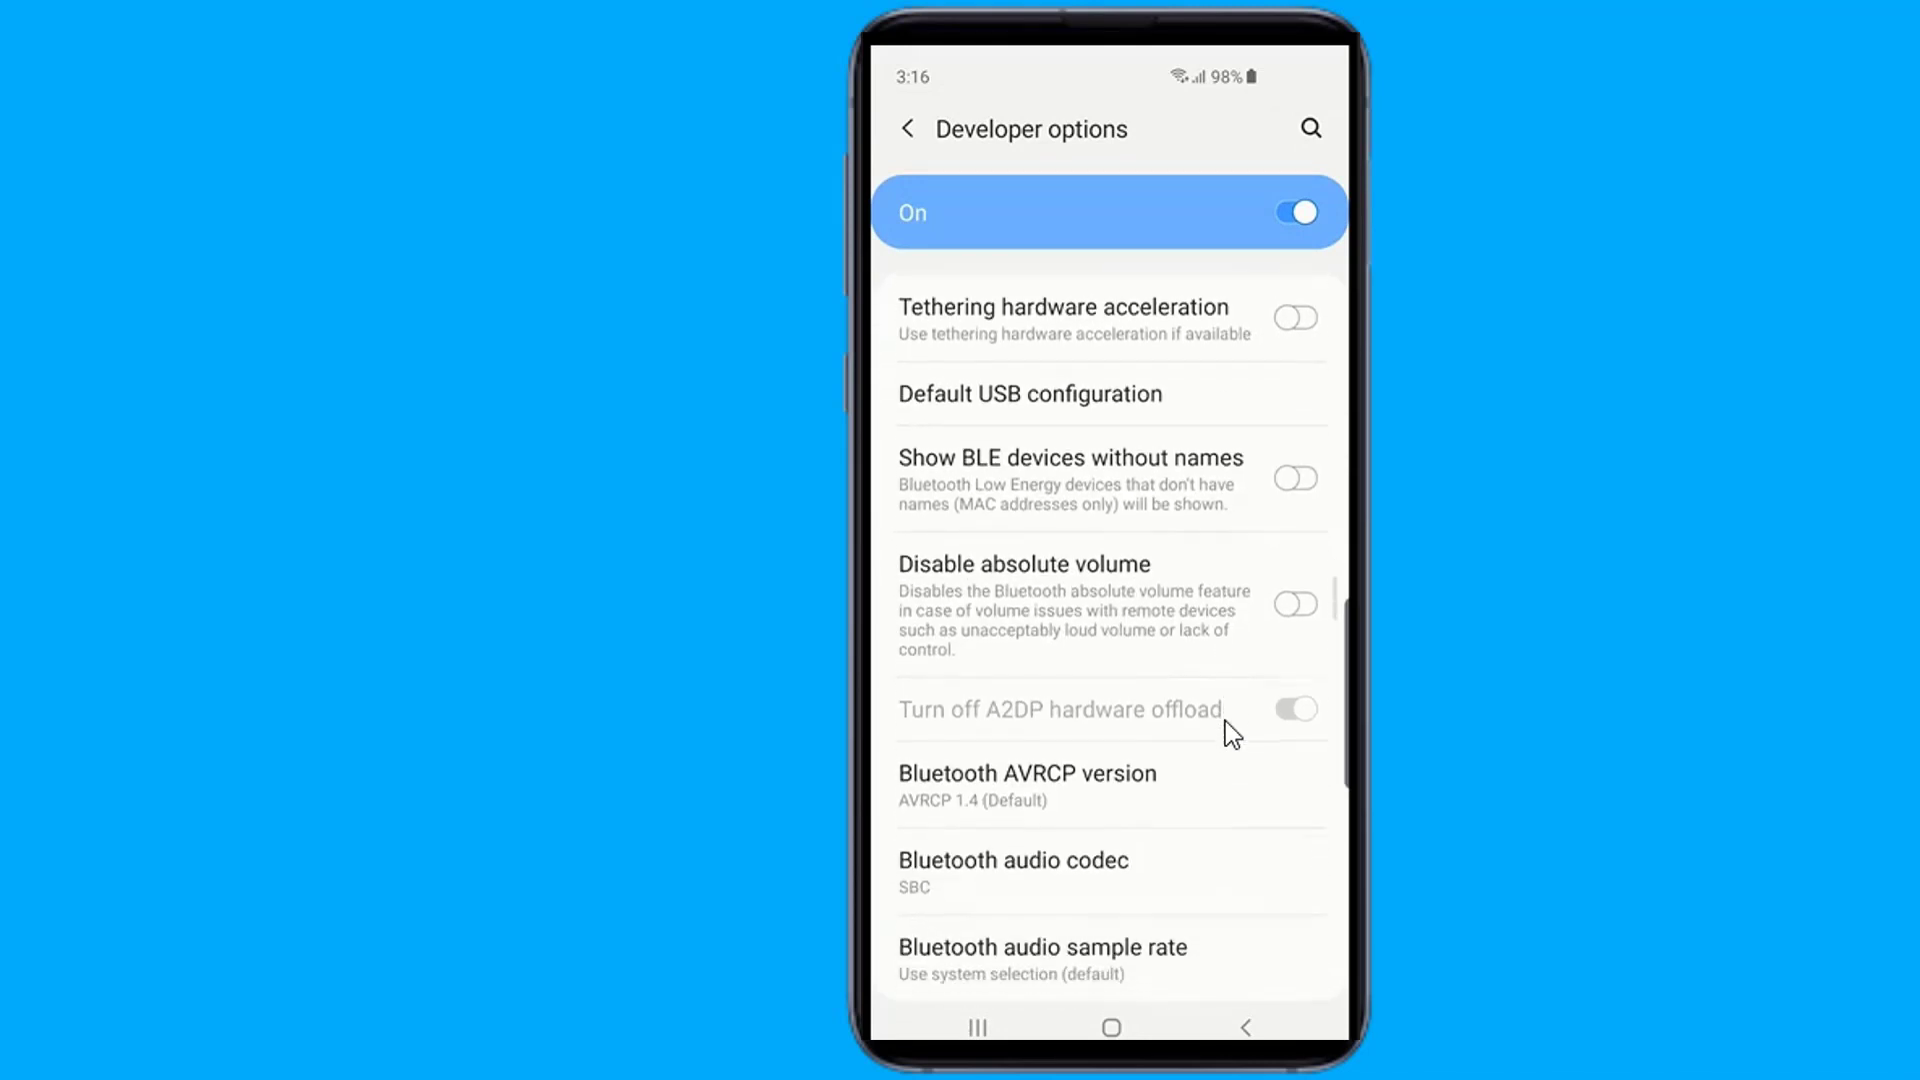
pyautogui.scroll(-10, 1226, 733)
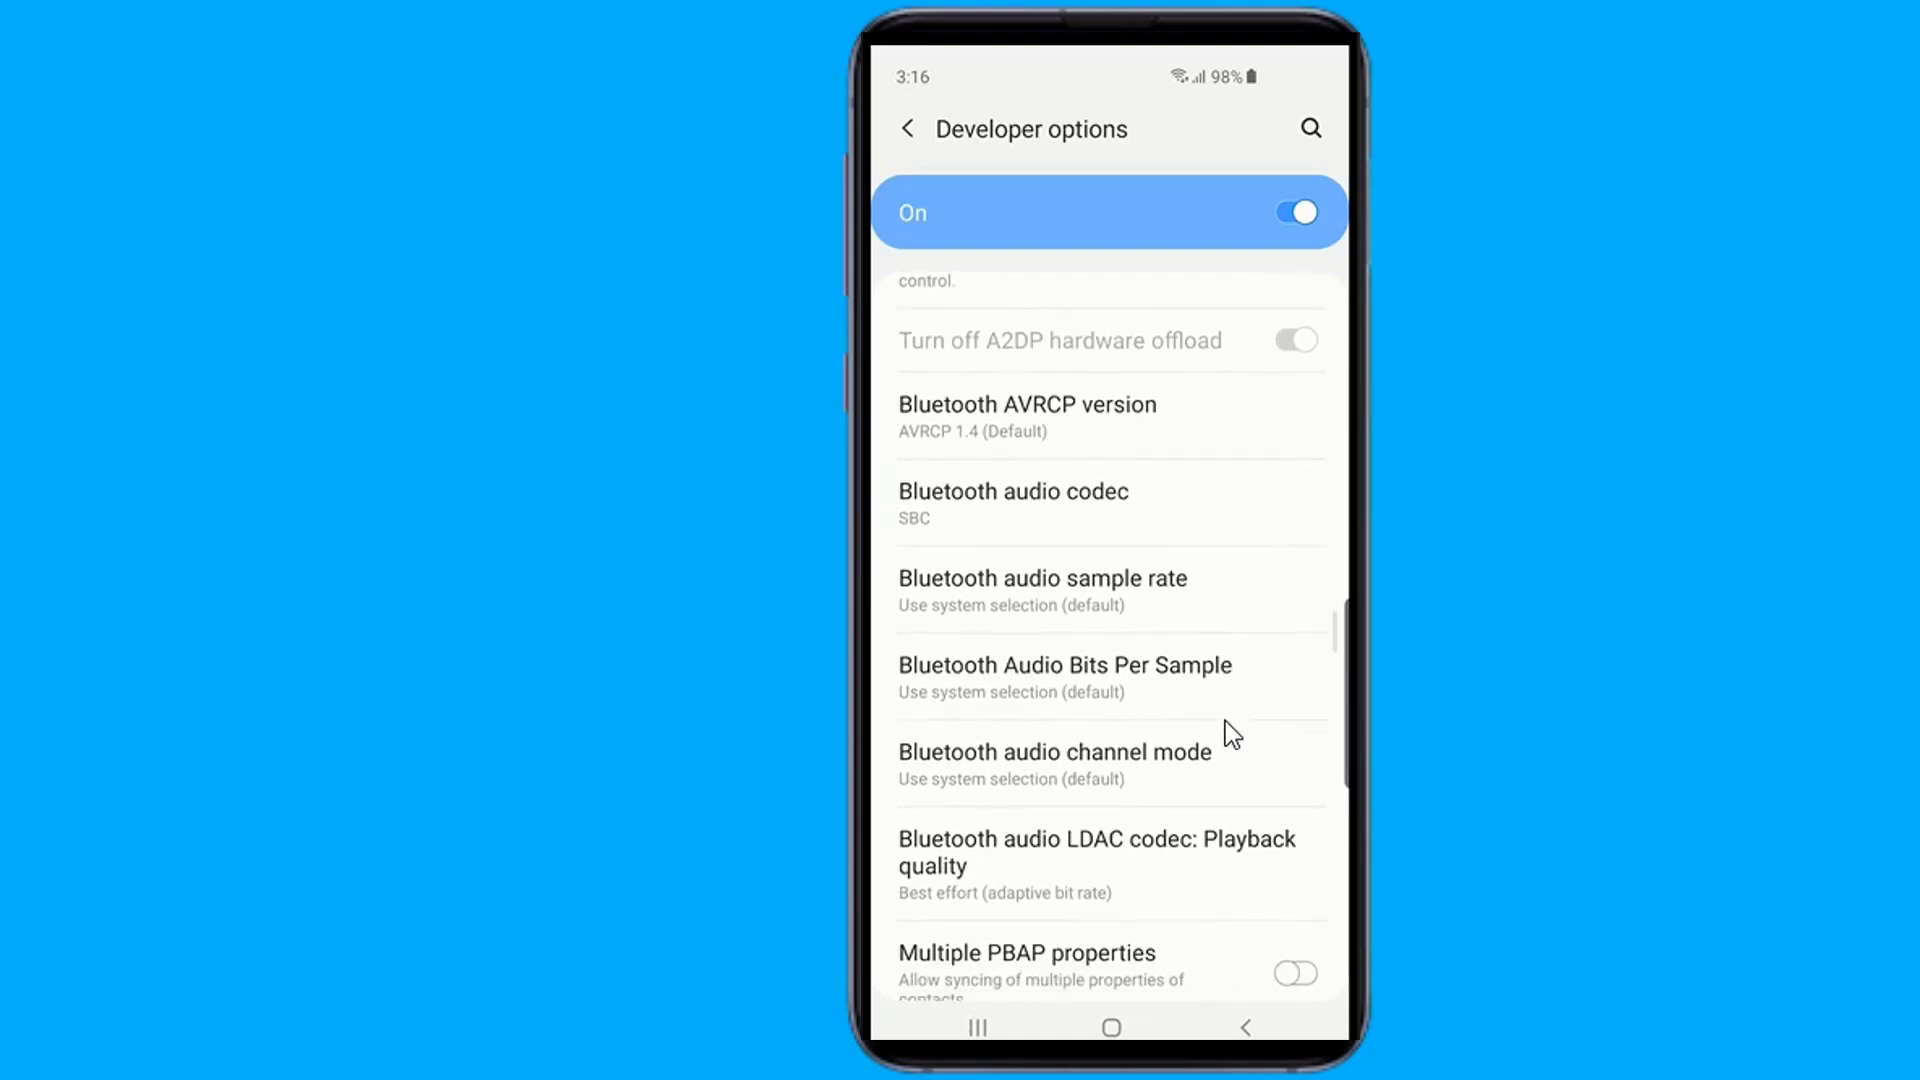
pyautogui.scroll(-10, 1225, 735)
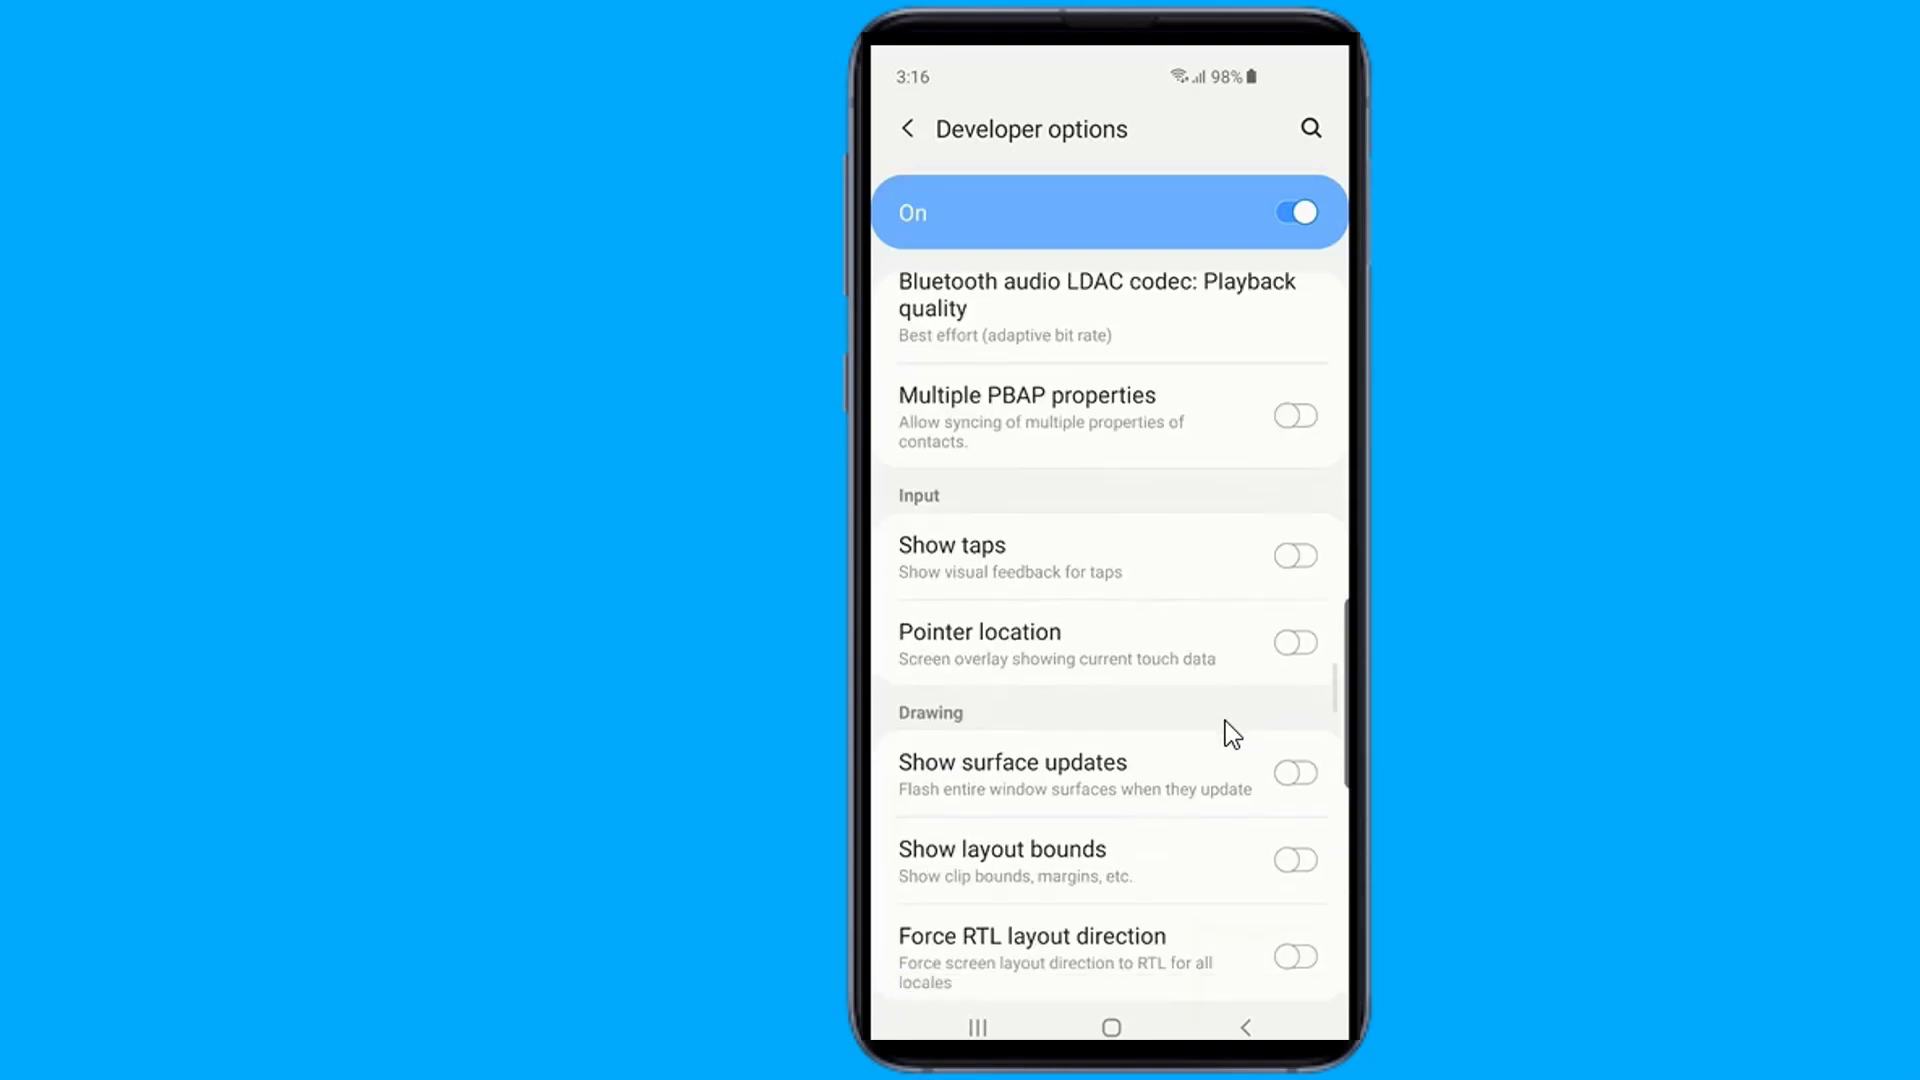
pyautogui.scroll(-5, 1226, 730)
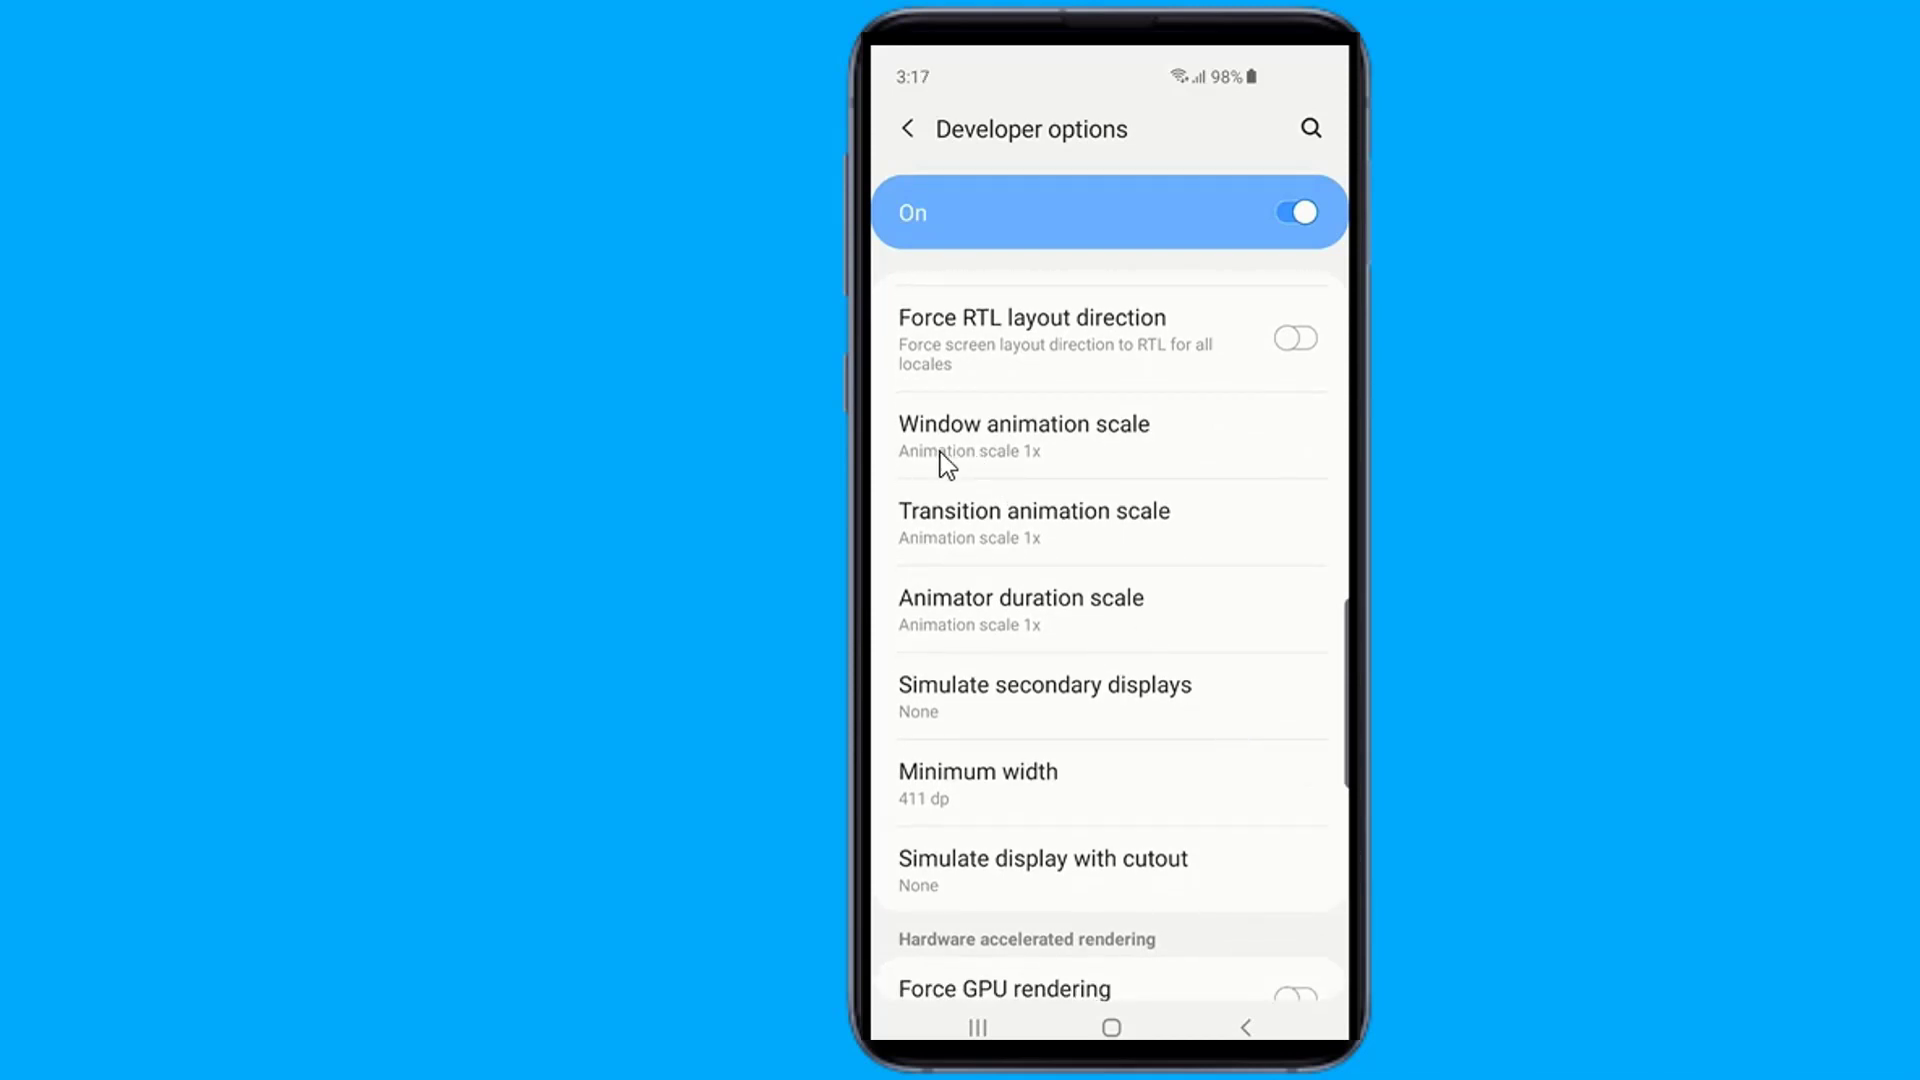
# Change Window, Transition and Animator duration scales from 1x to Animation scale .5x each.
pyautogui.click(982, 436)
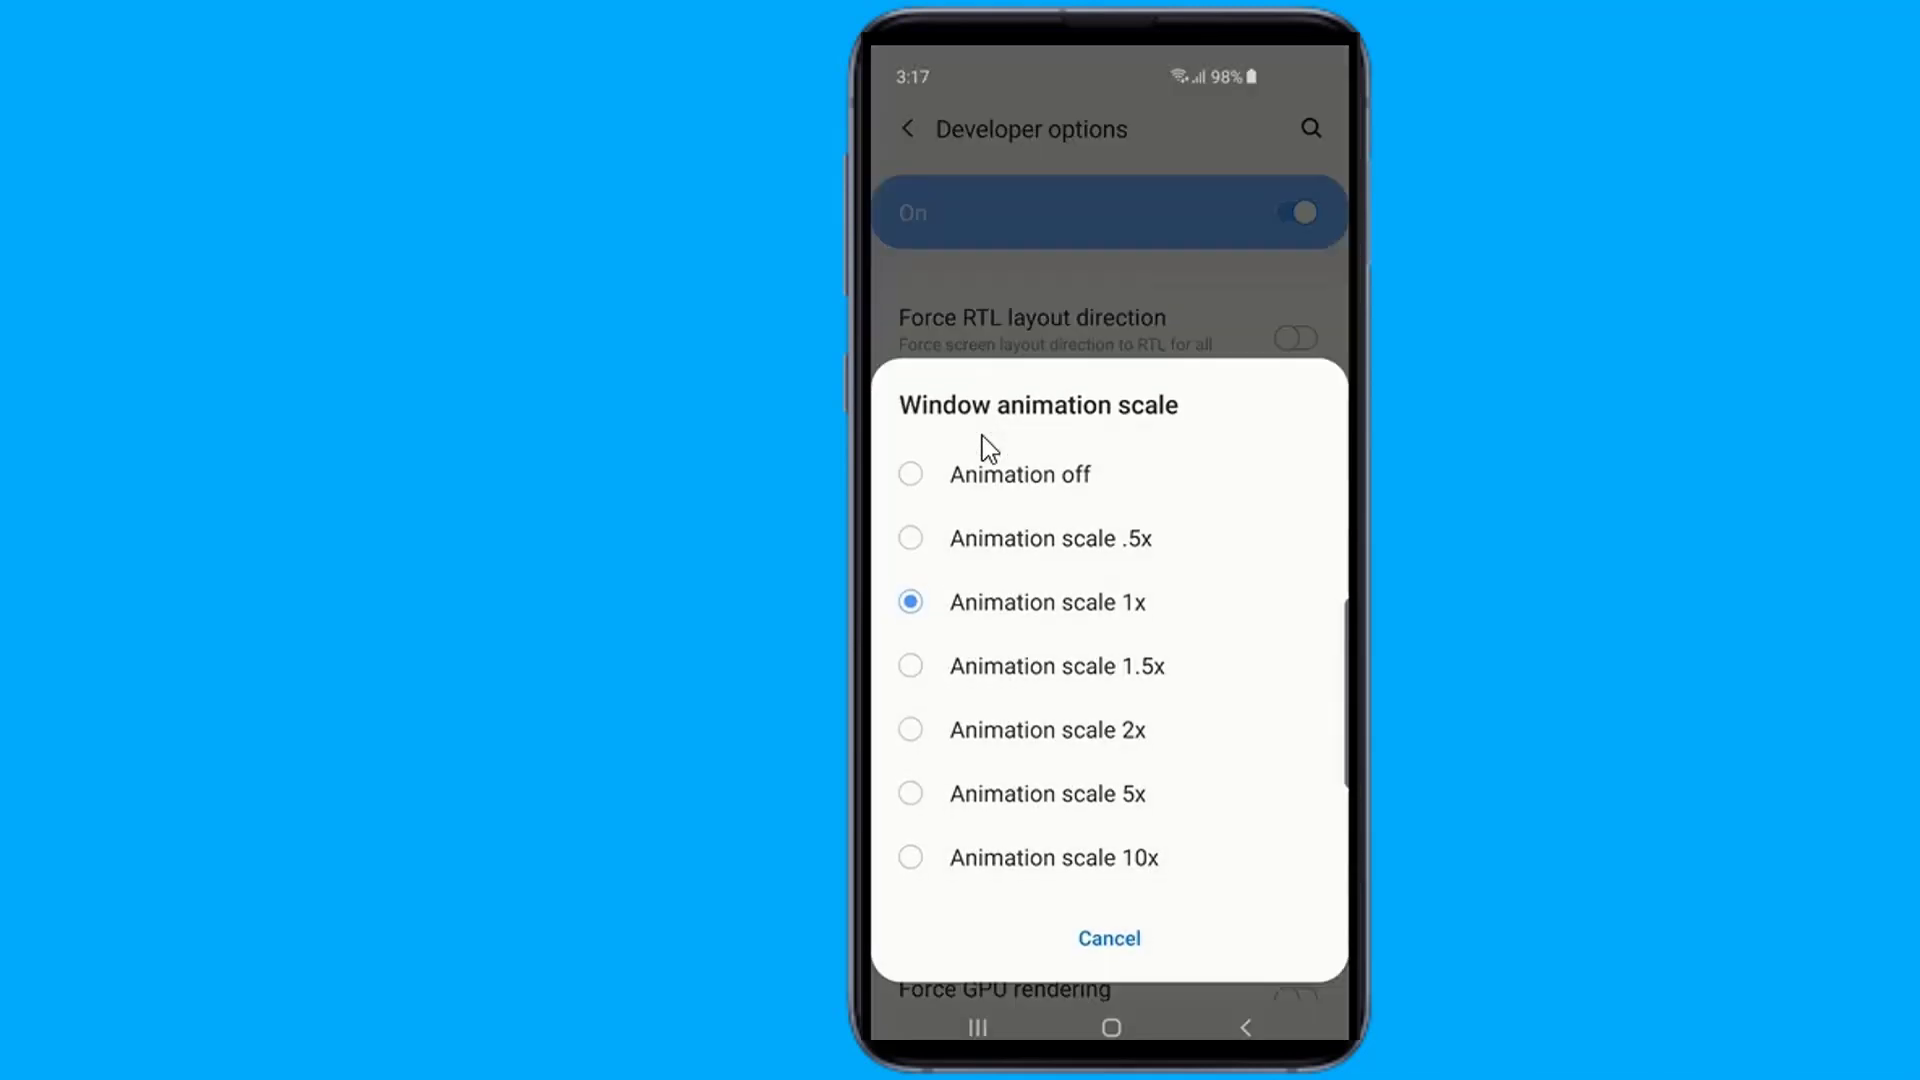
pyautogui.click(910, 538)
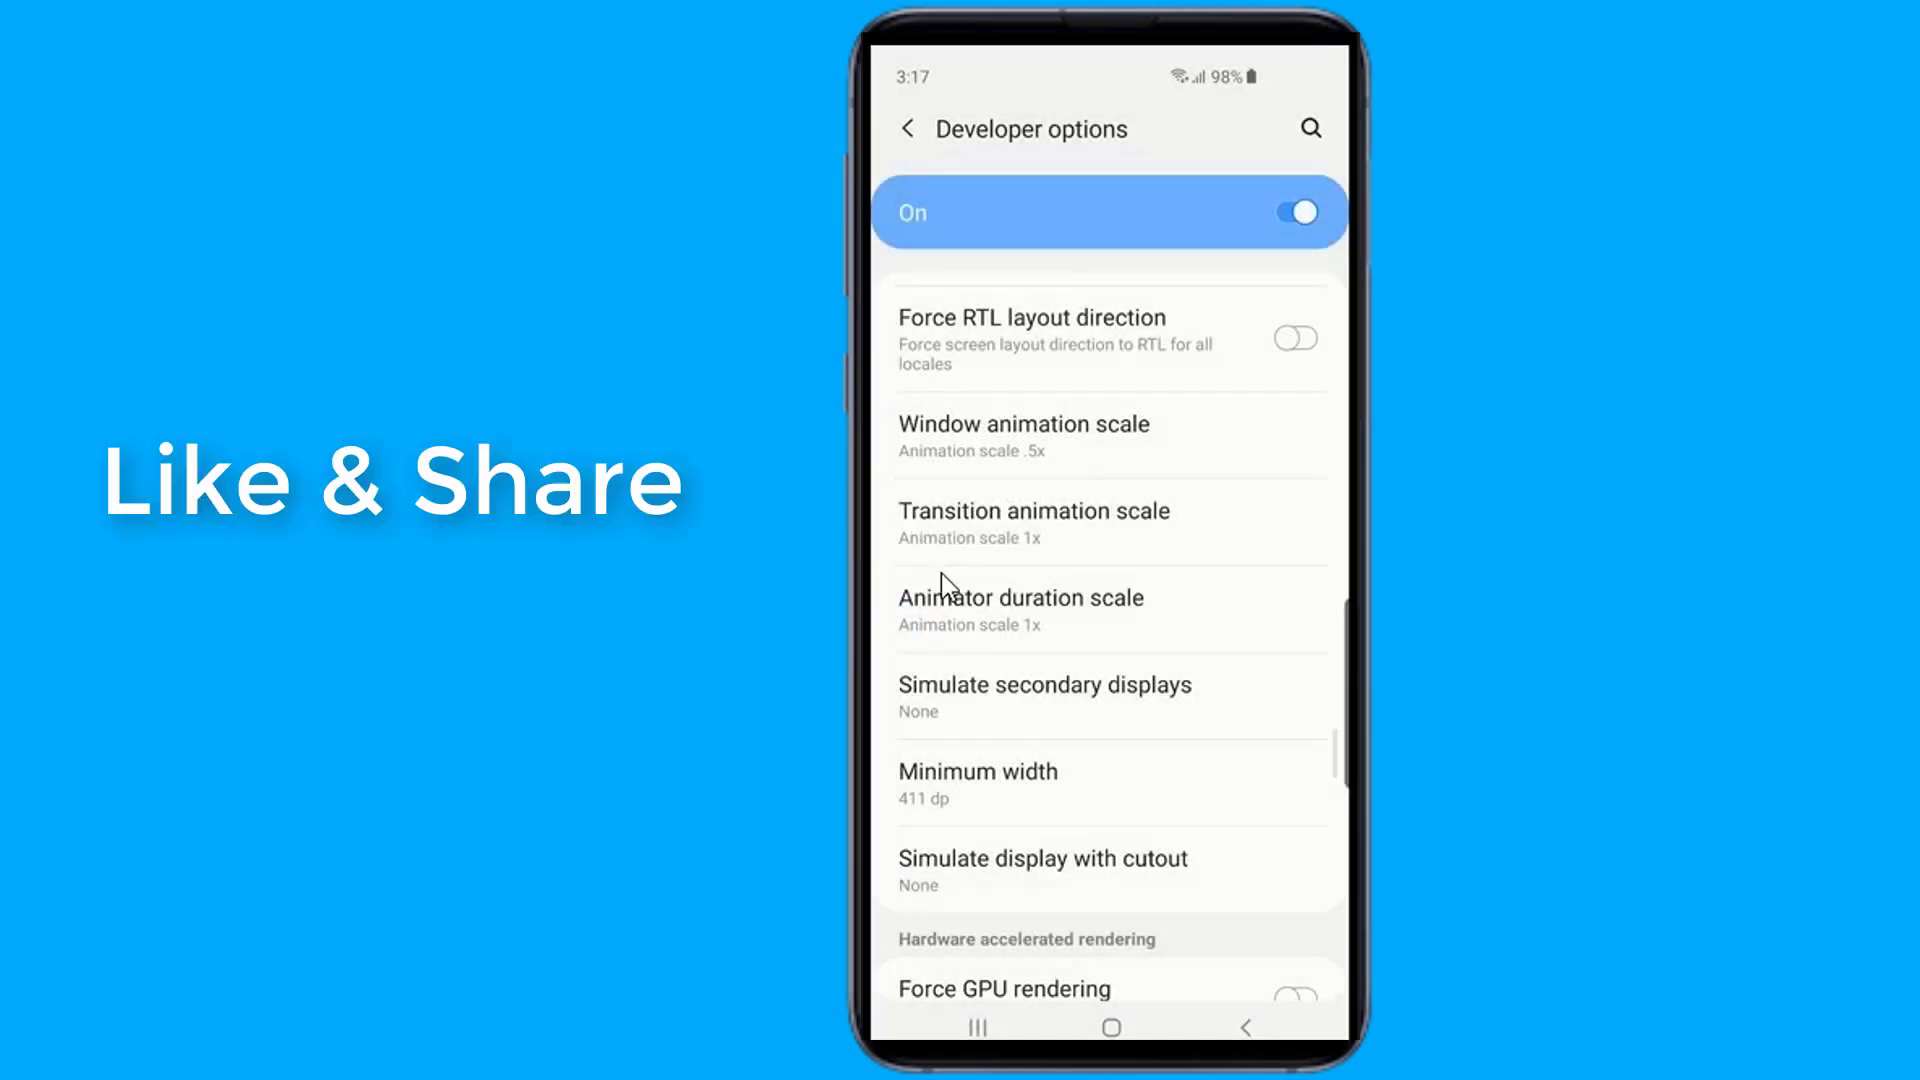
pyautogui.click(979, 527)
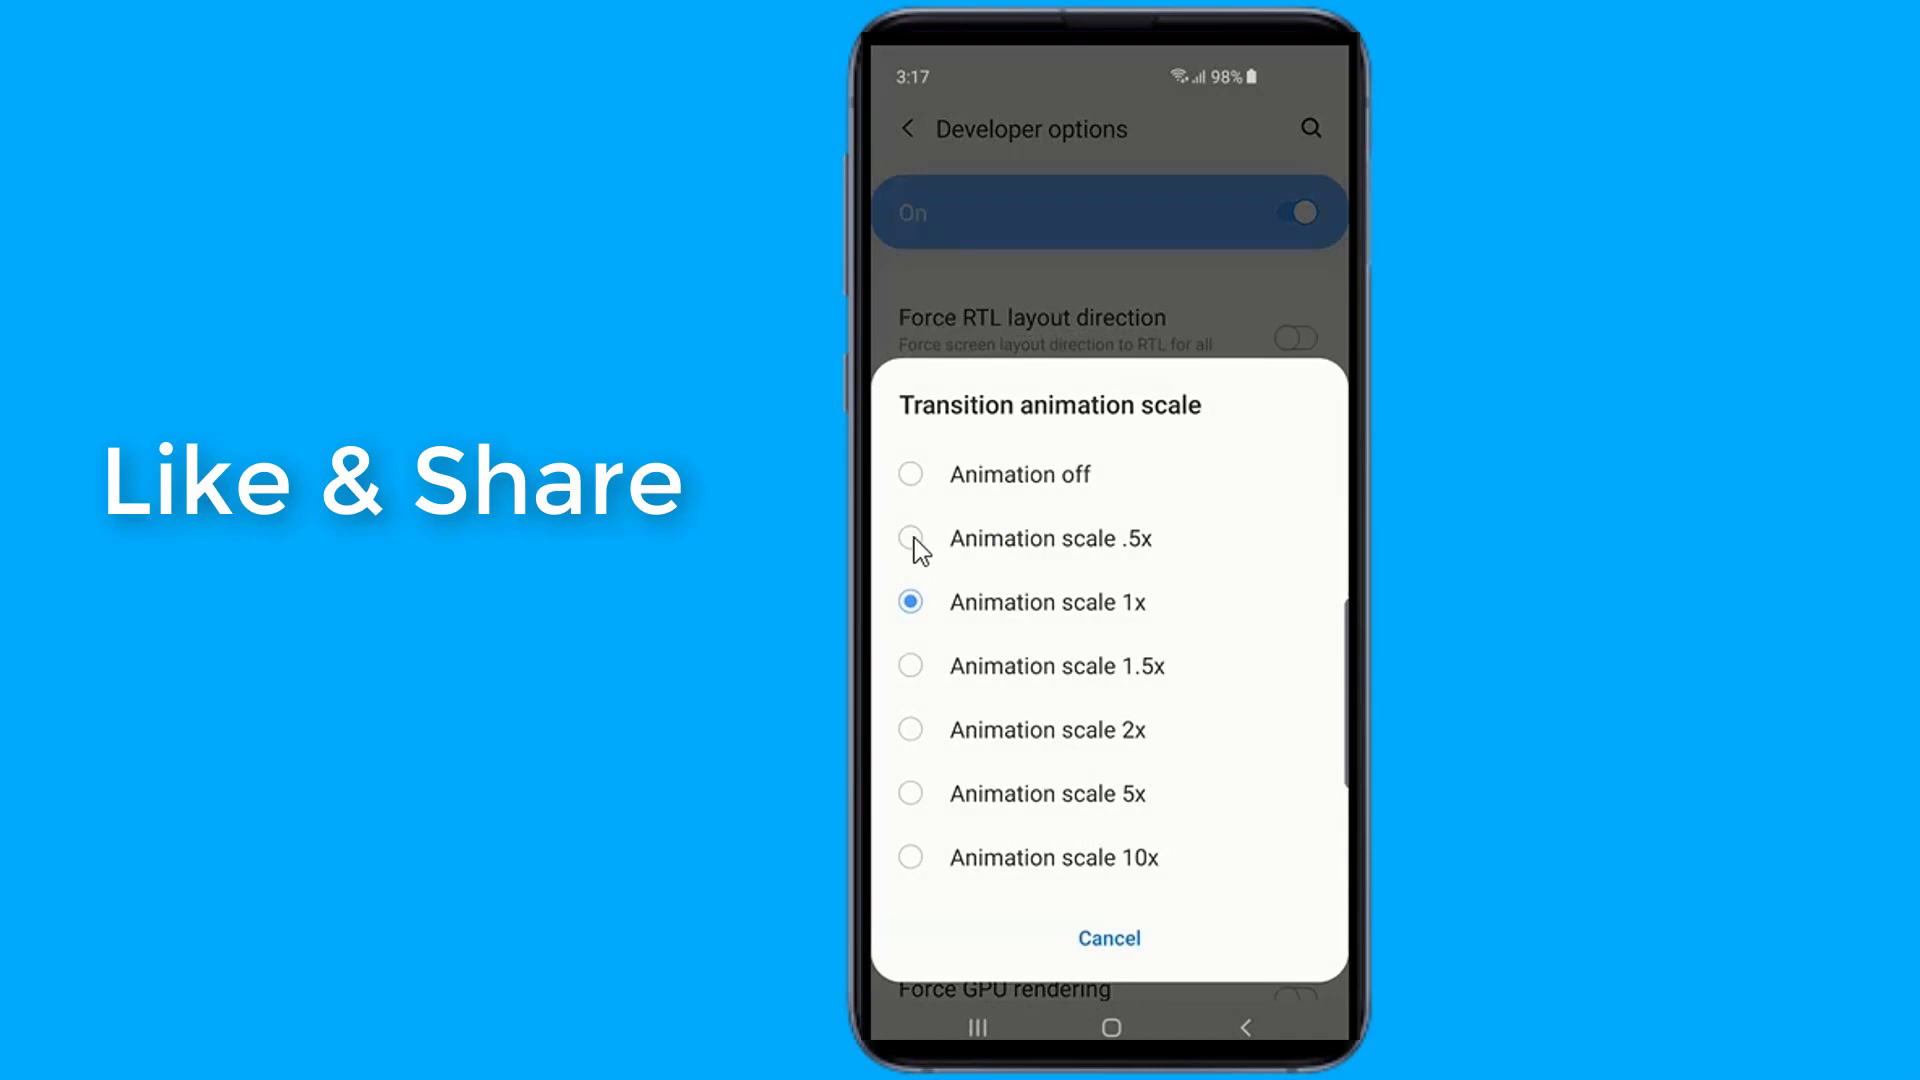
pyautogui.click(914, 538)
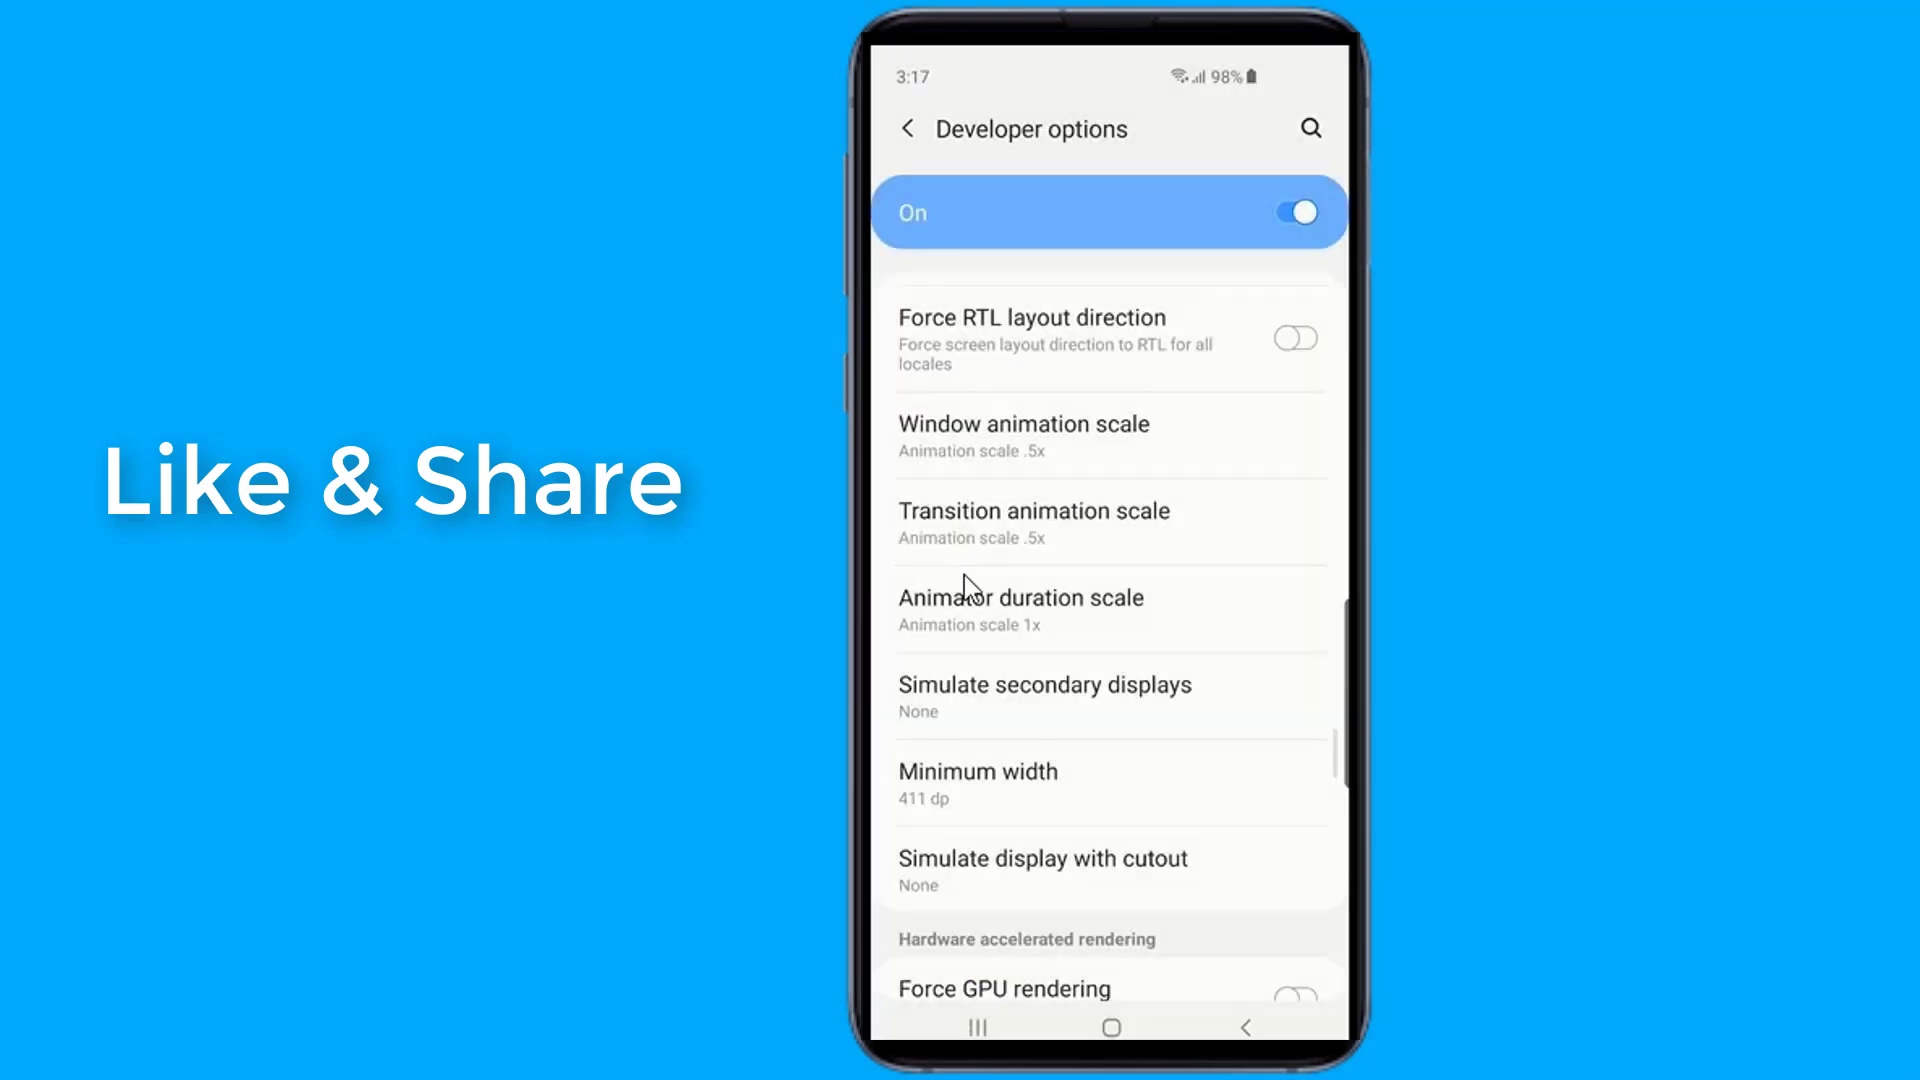
pyautogui.click(968, 602)
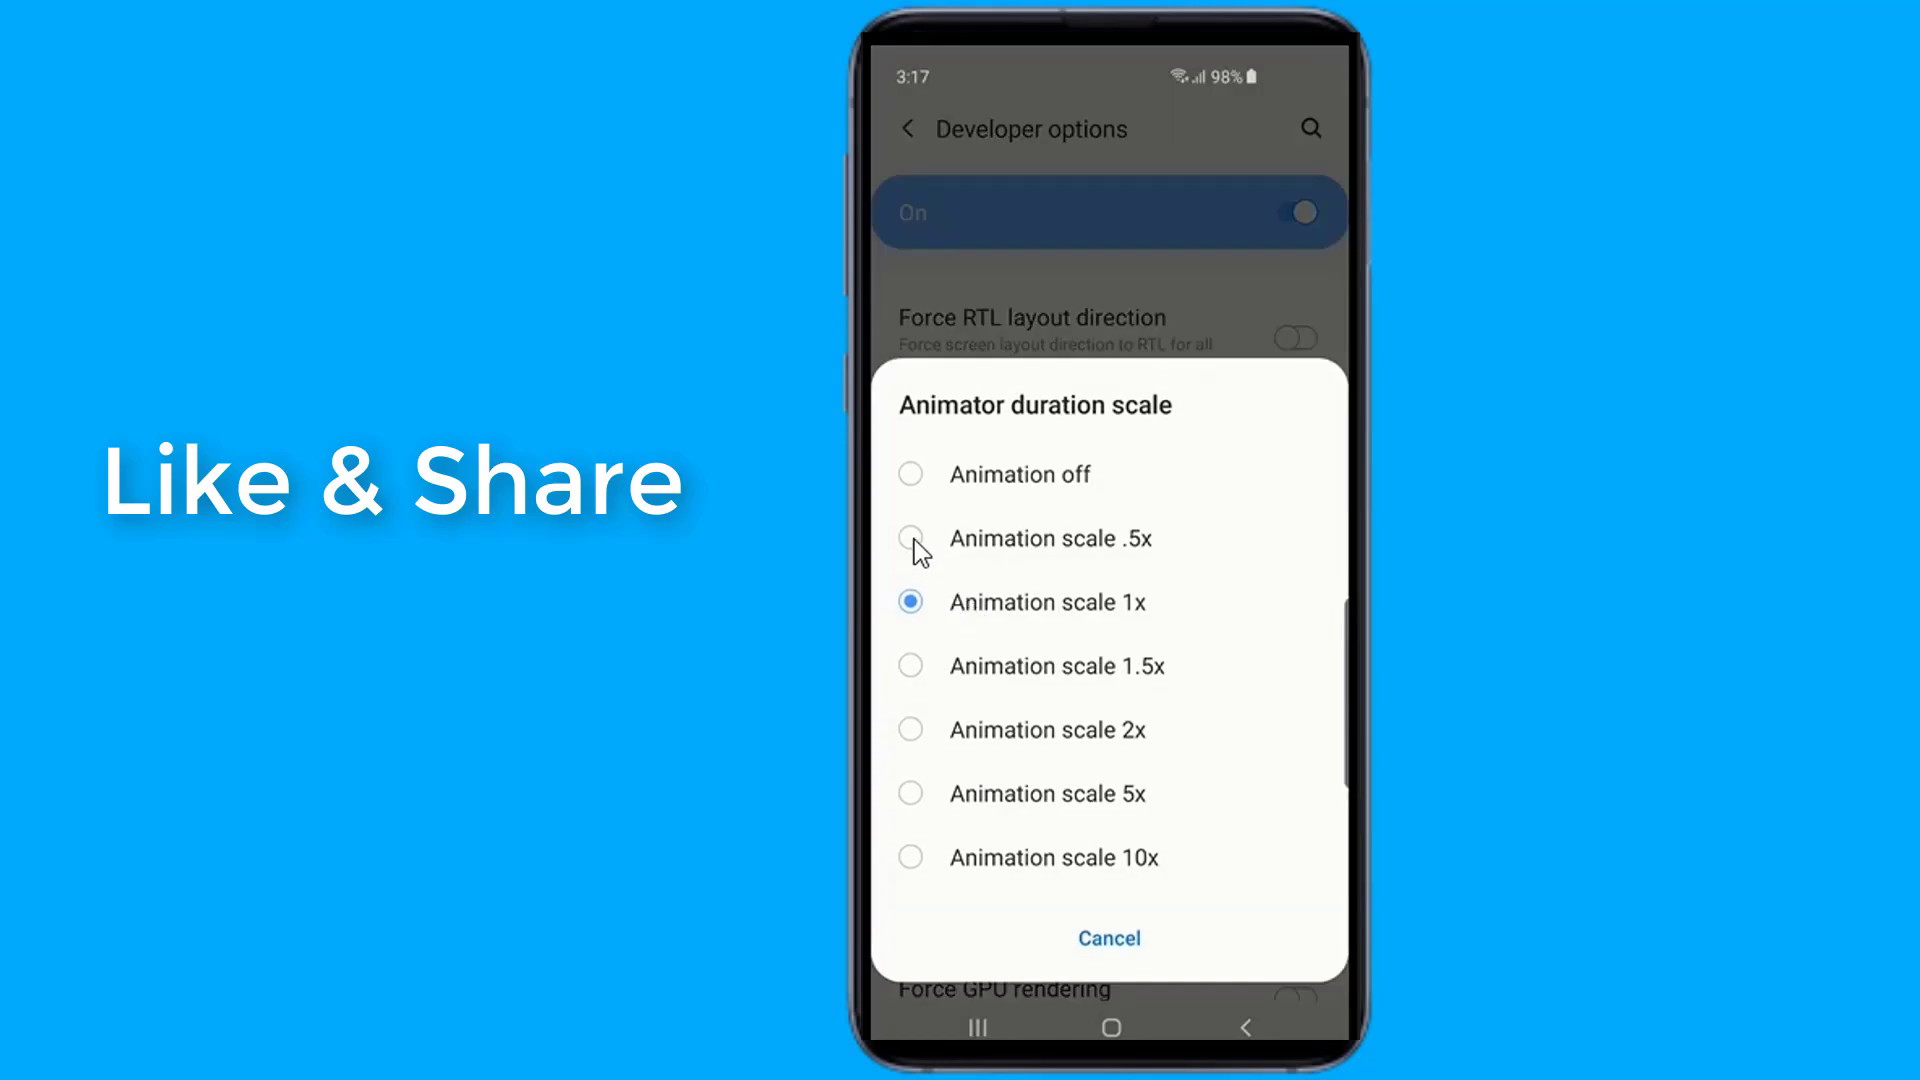
pyautogui.click(914, 538)
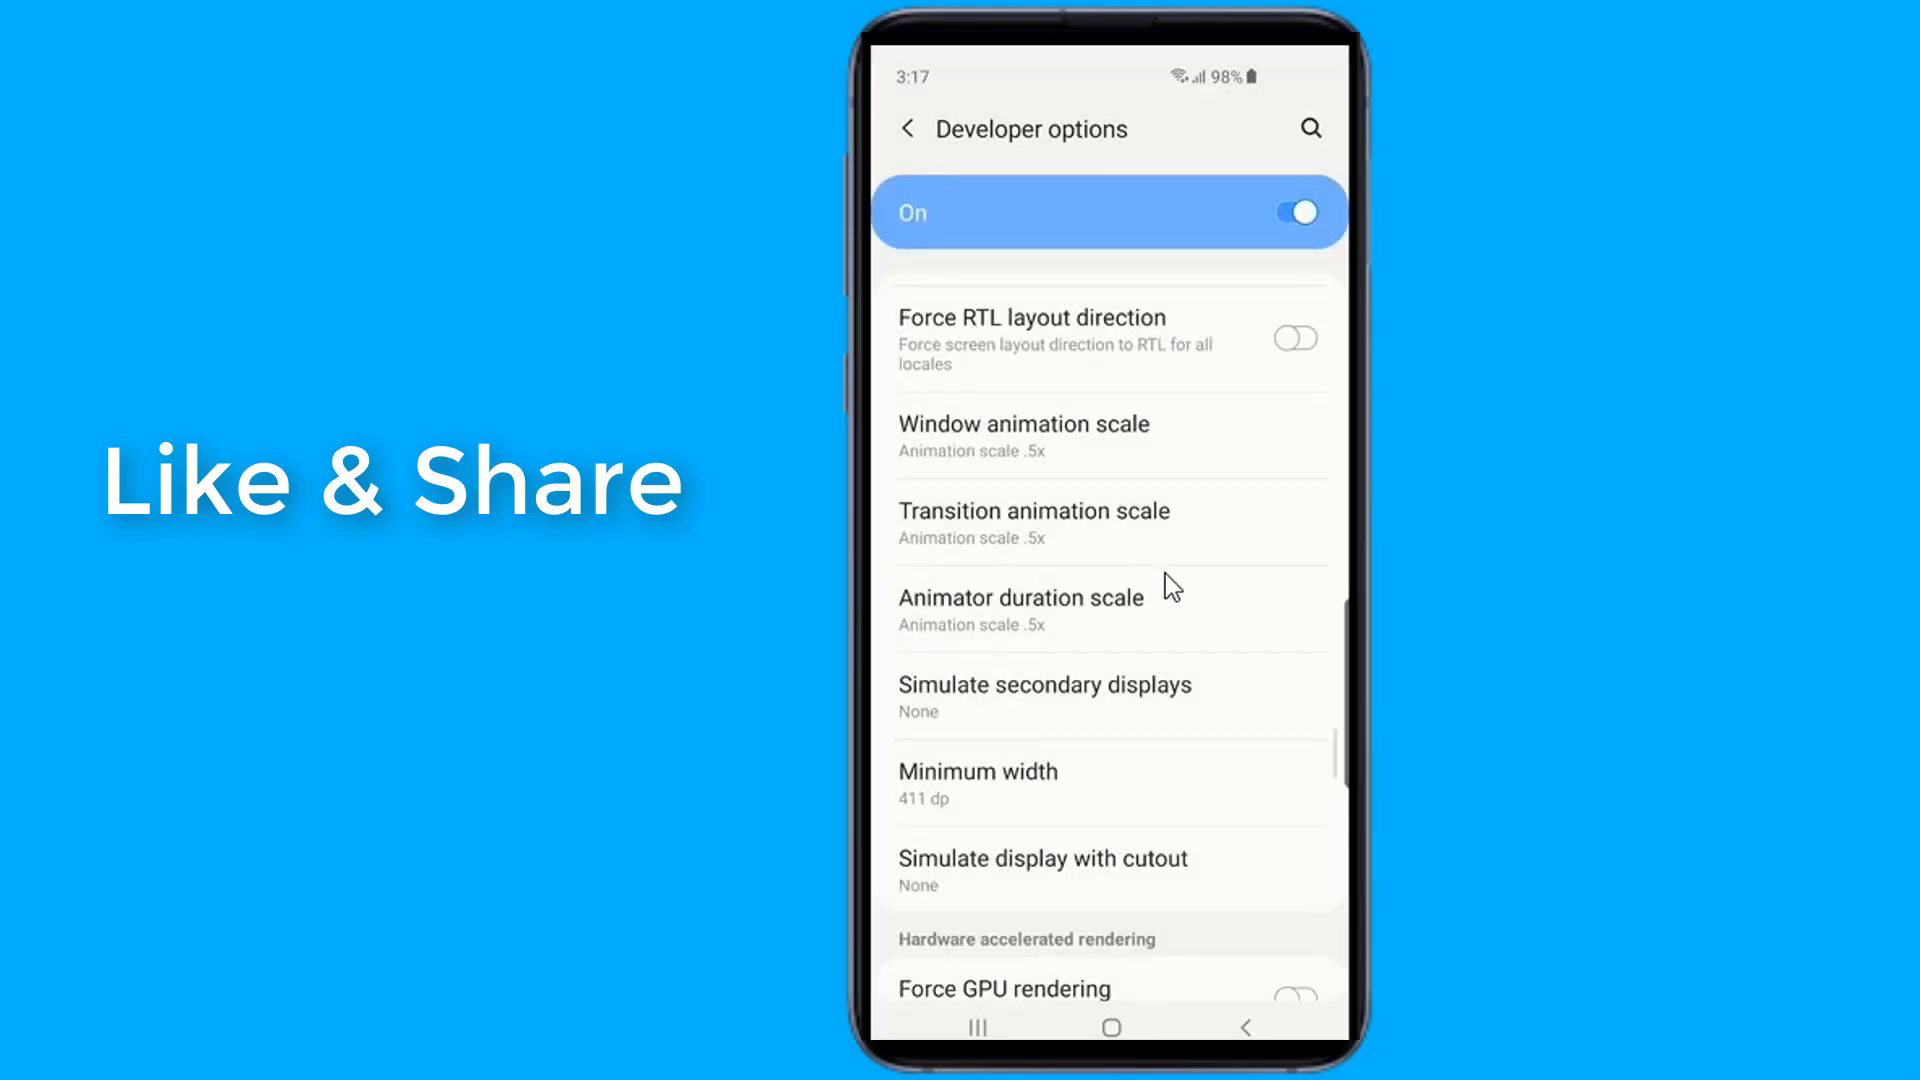
# Exit Settings to the phone's home screen.
pyautogui.click(1110, 1028)
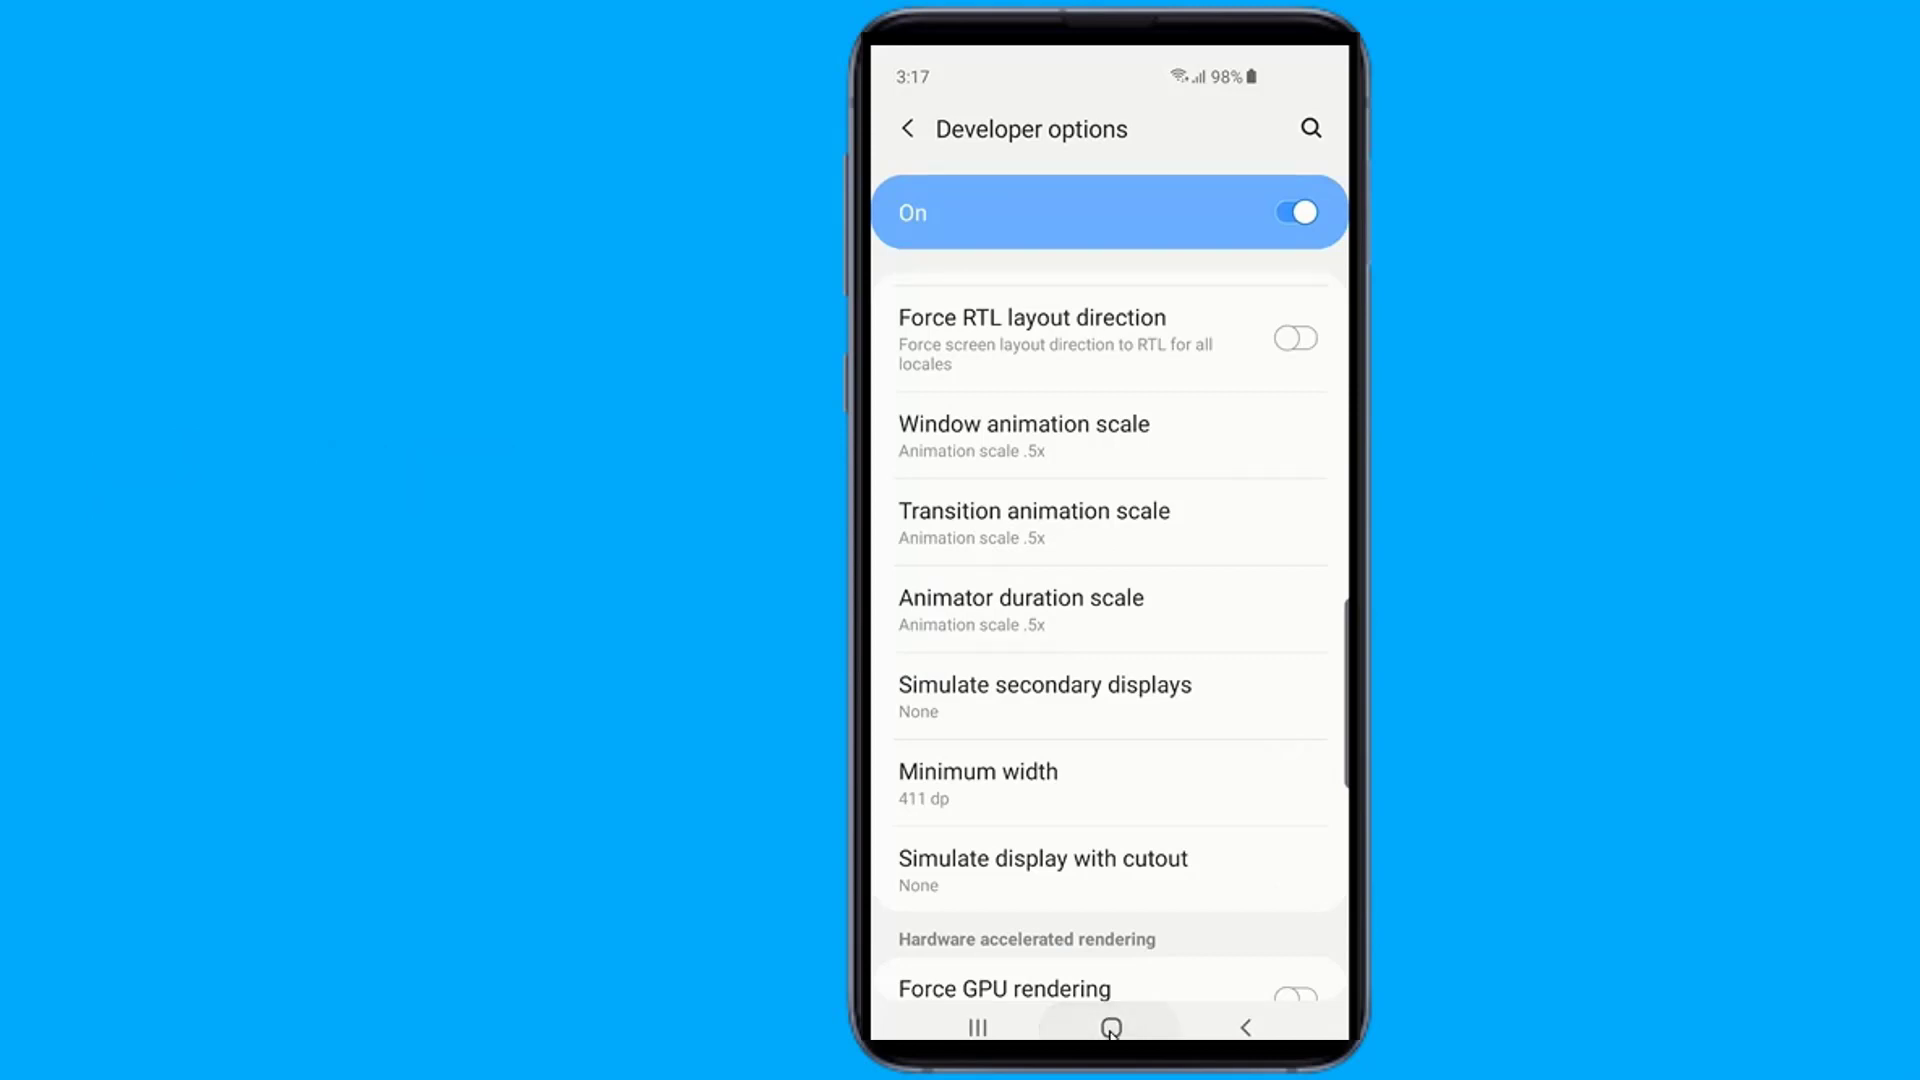